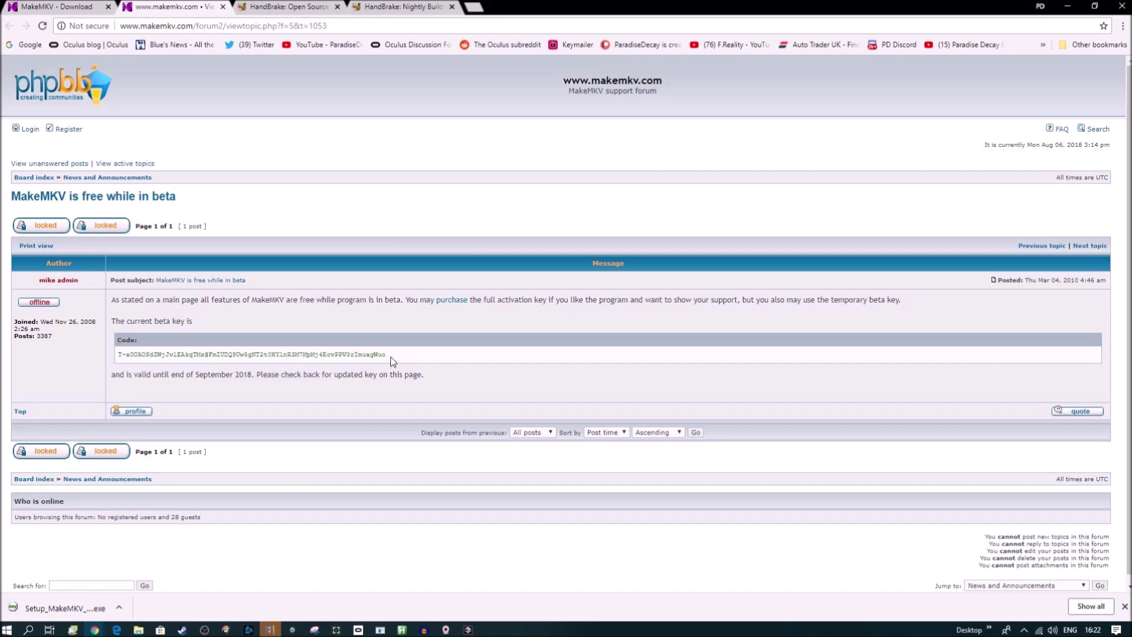
Copy the current MakeMKV beta key from the code box in the forum post
left_click_drag(390, 356, 101, 362)
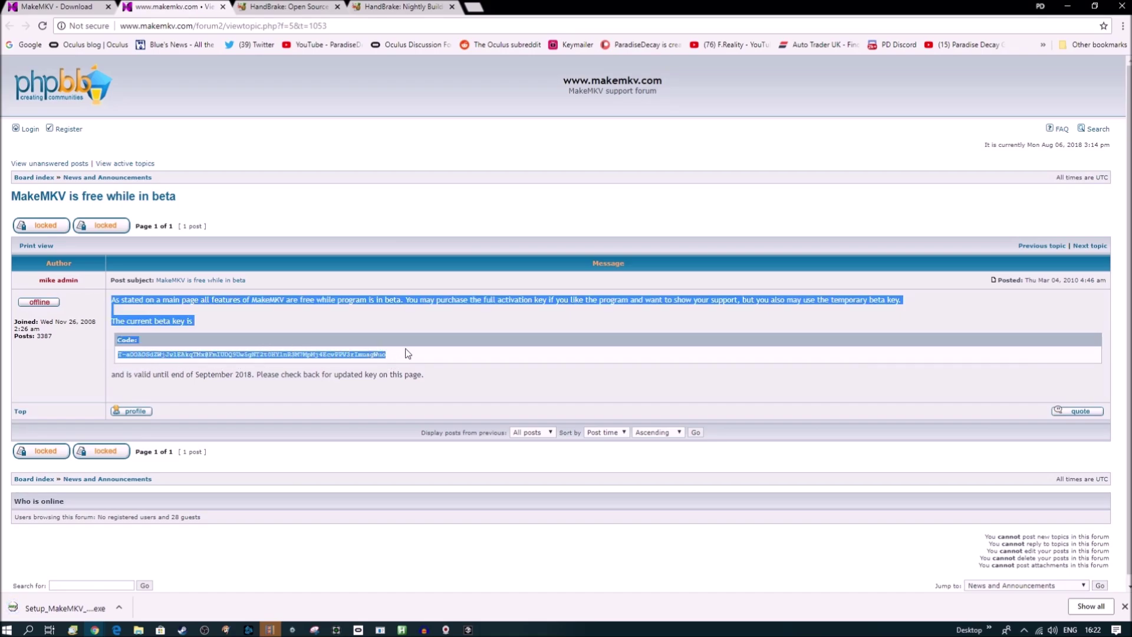
left_click_drag(402, 354, 118, 360)
right_click(131, 353)
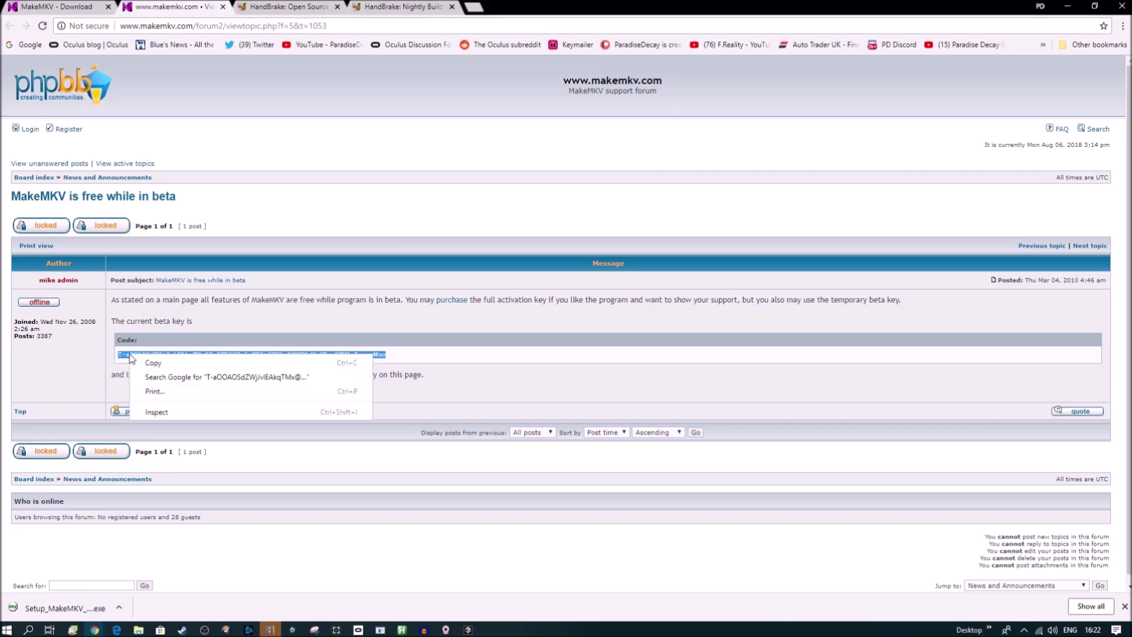
left_click(150, 362)
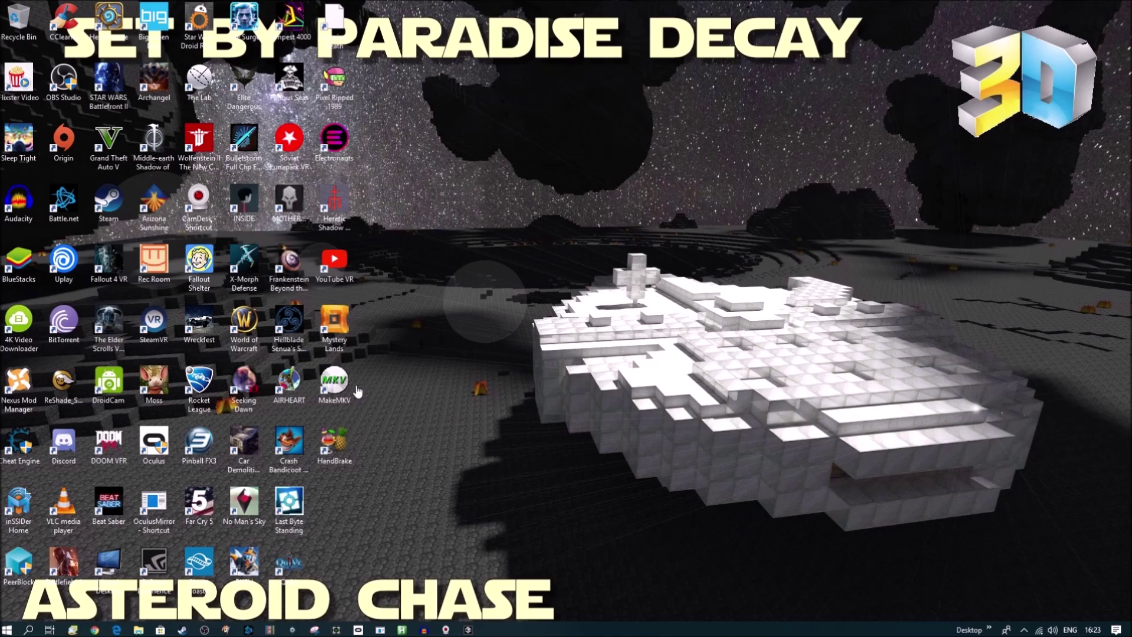
Launch MakeMKV from the desktop and dismiss the expired-key and outdated-version notices
left_click(335, 389)
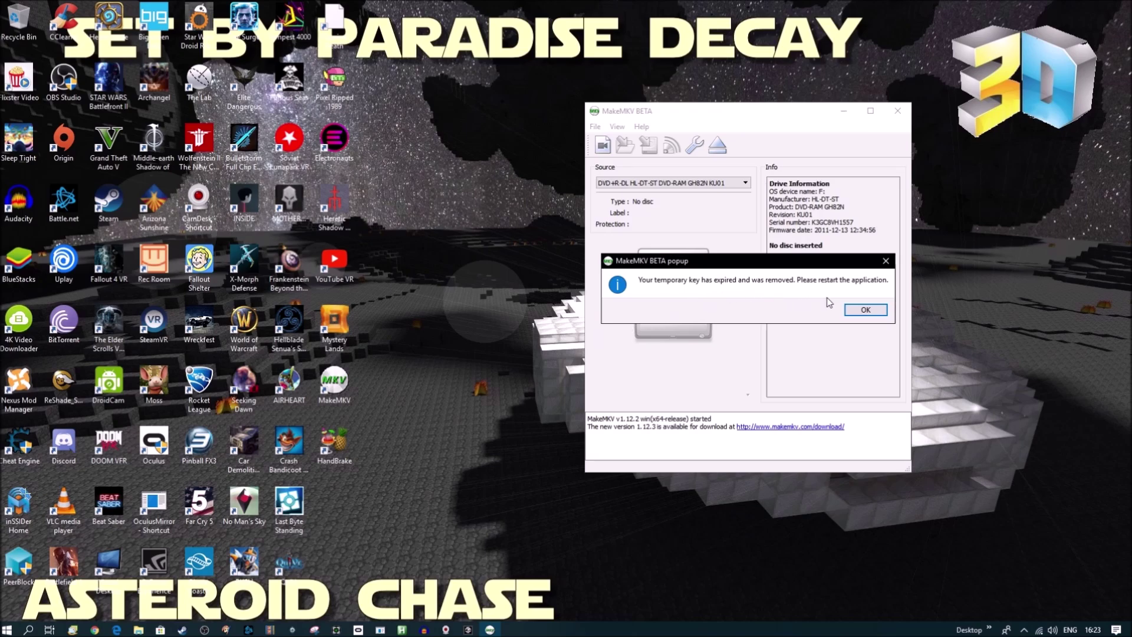
left_click(867, 311)
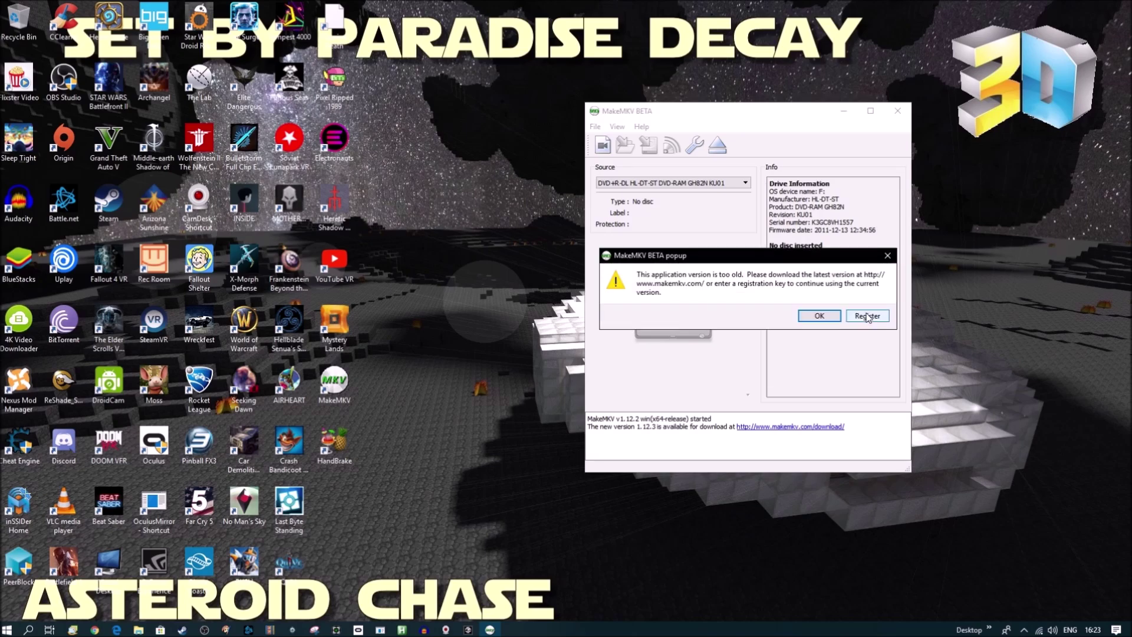
left_click(822, 317)
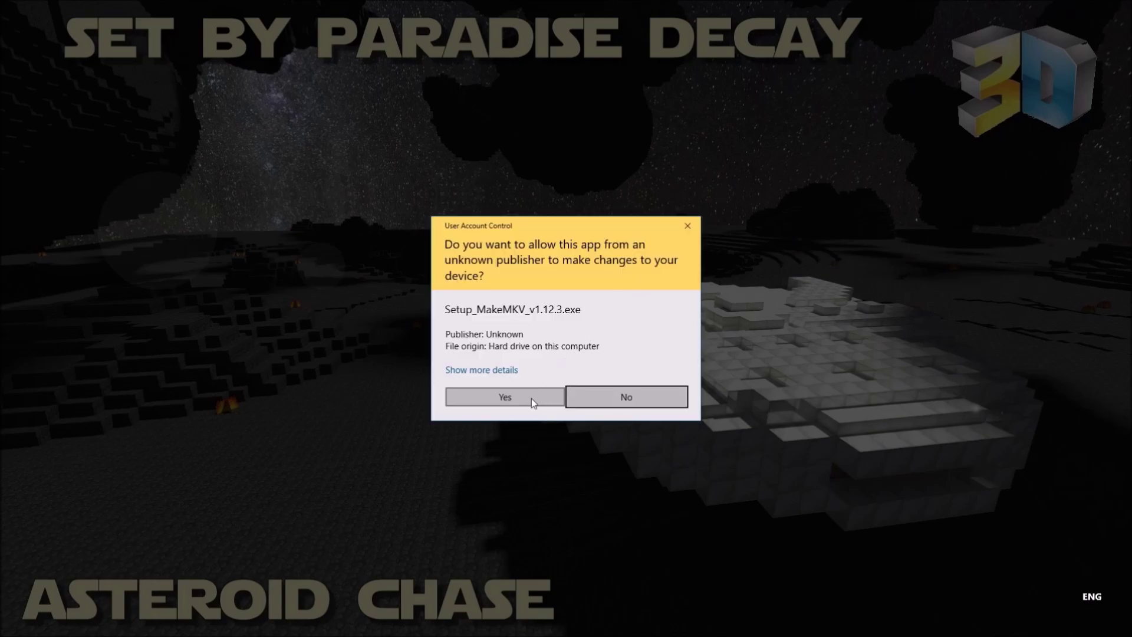
Allow Setup_MakeMKV_v1.12.3.exe to run, choose English as installer language, and uninstall the previous MakeMKV version
left_click(531, 397)
left_click(1065, 7)
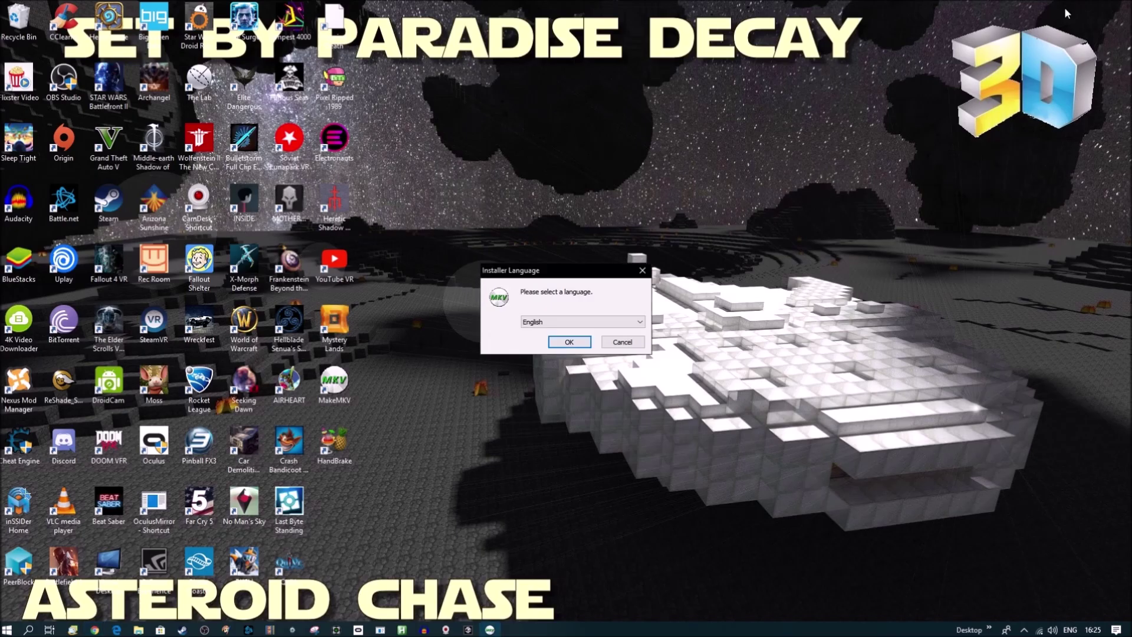
left_click(569, 342)
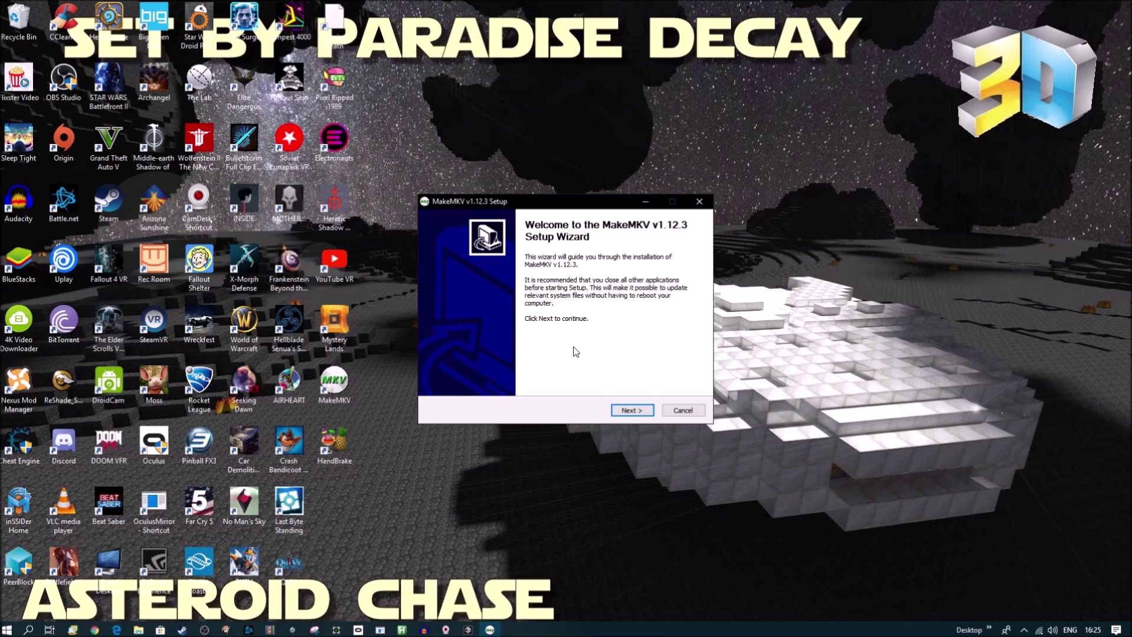
left_click(631, 409)
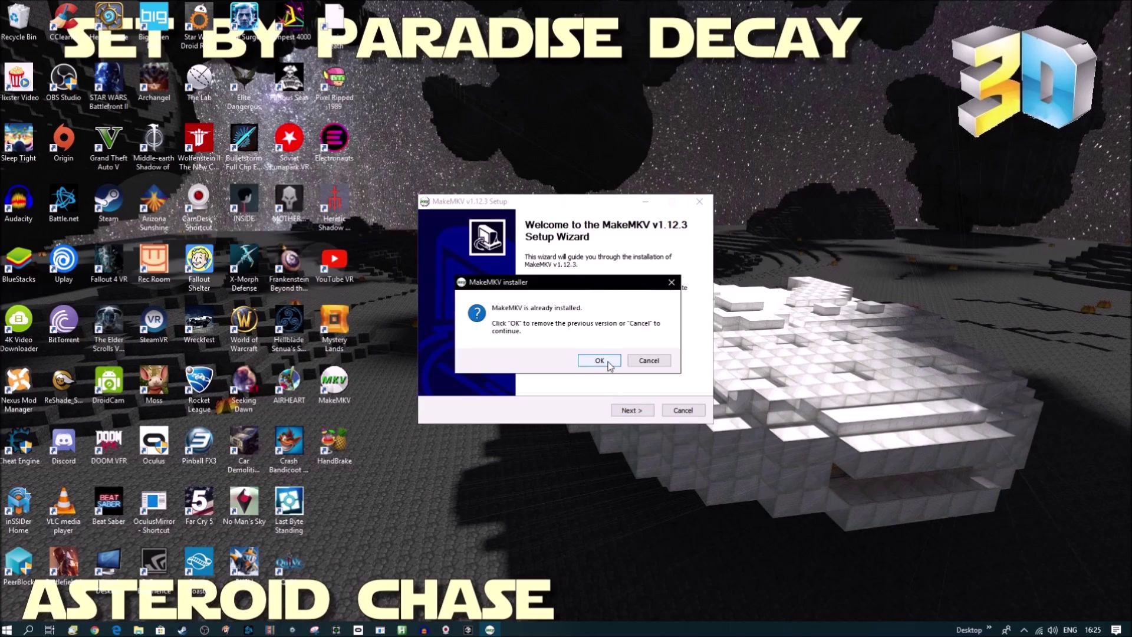
left_click(599, 361)
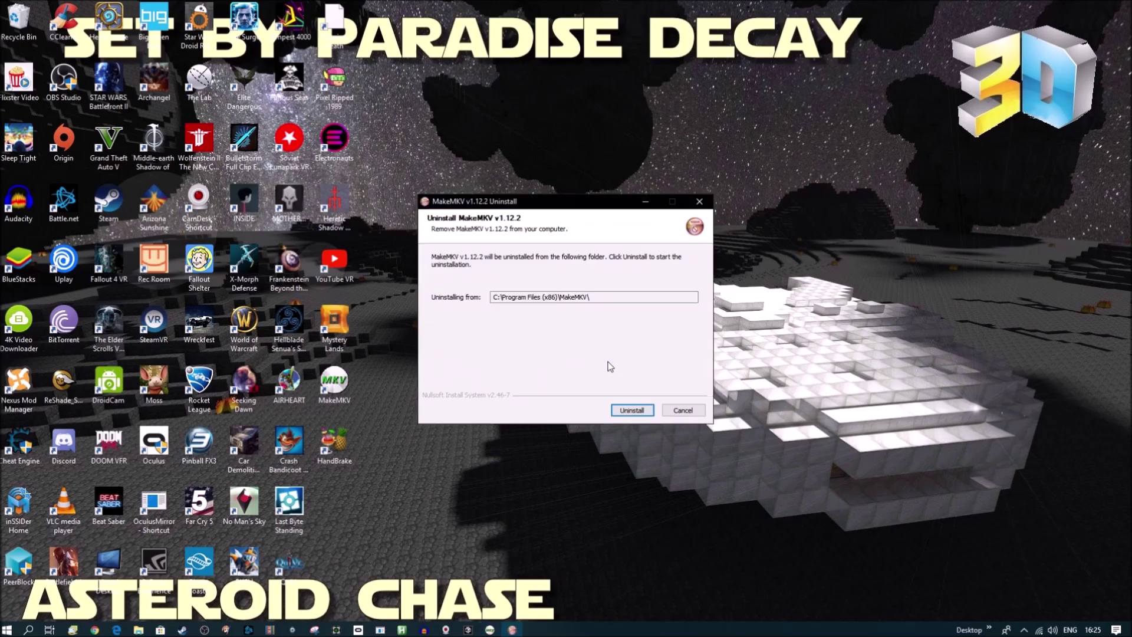
left_click(634, 411)
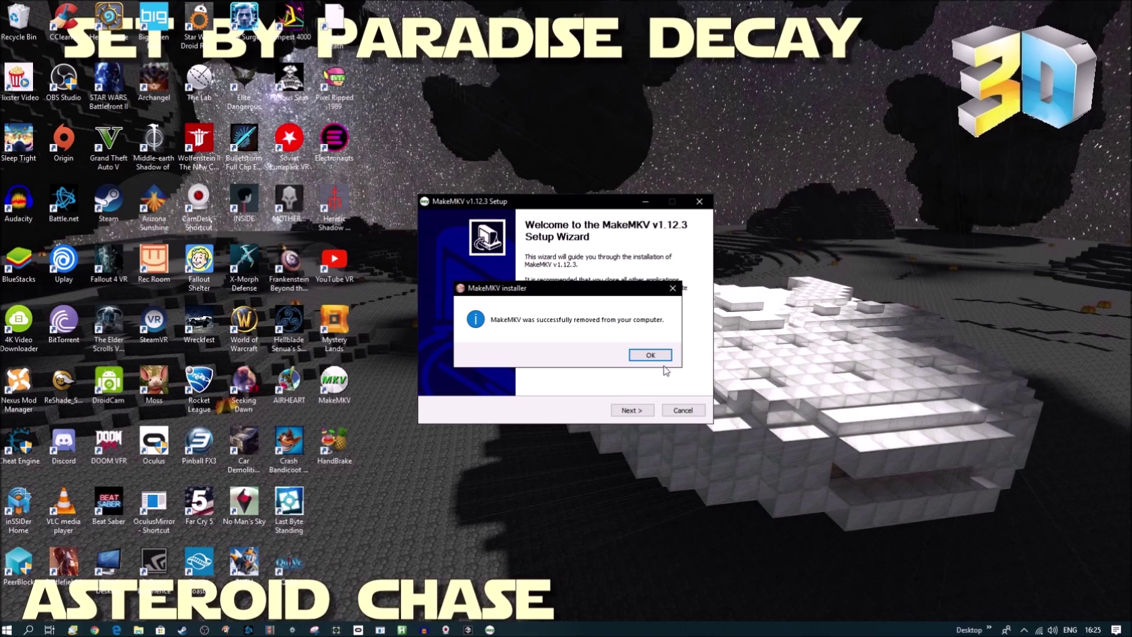
left_click(651, 355)
Accept the license and install MakeMKV v1.12.3 in the default folder, with the program set to run on finishing
left_click(640, 408)
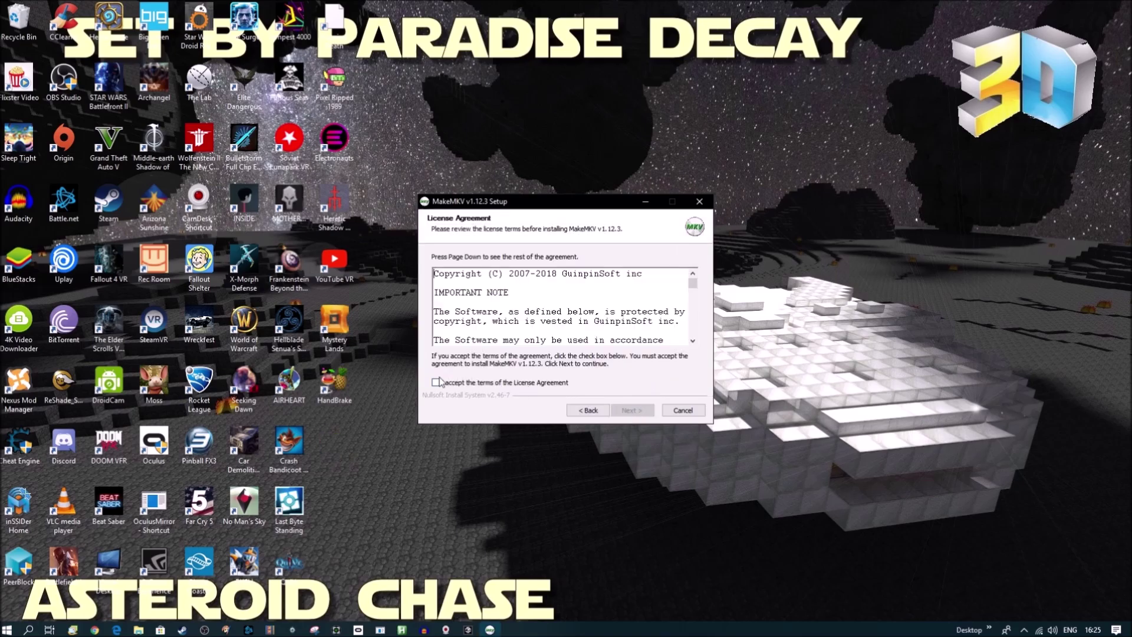
left_click(436, 382)
left_click(635, 410)
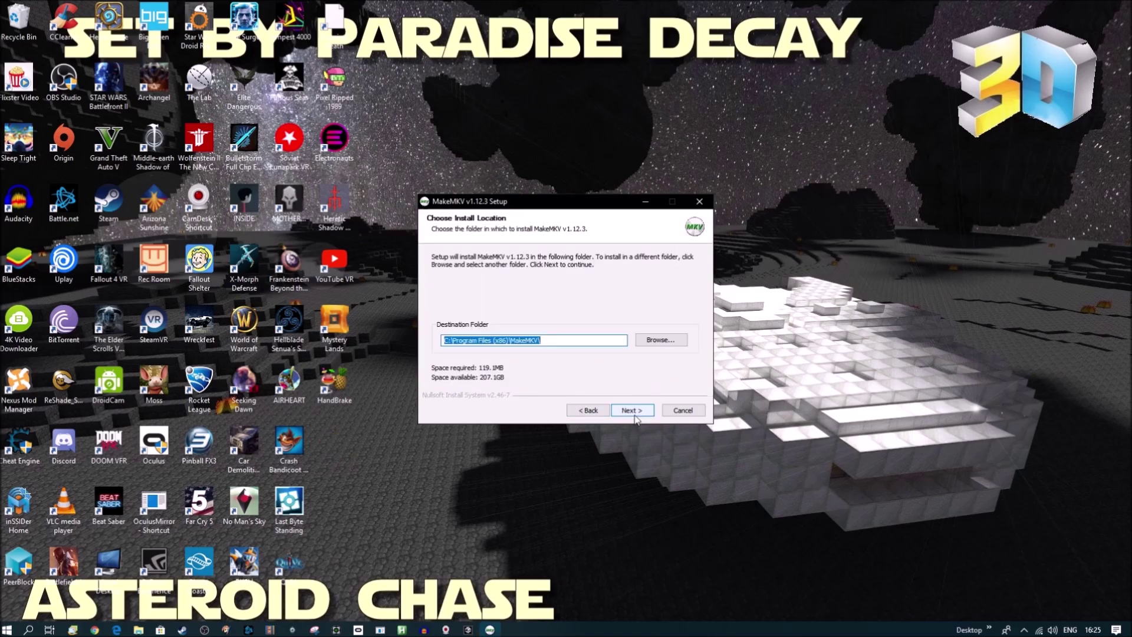
left_click(635, 410)
left_click(632, 410)
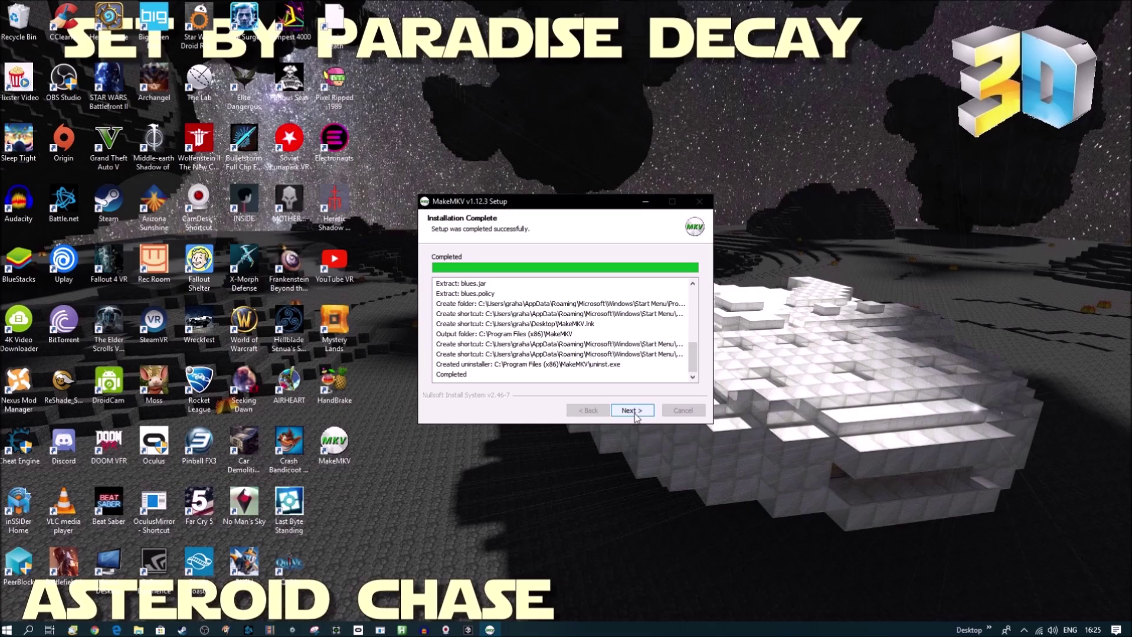
left_click(634, 412)
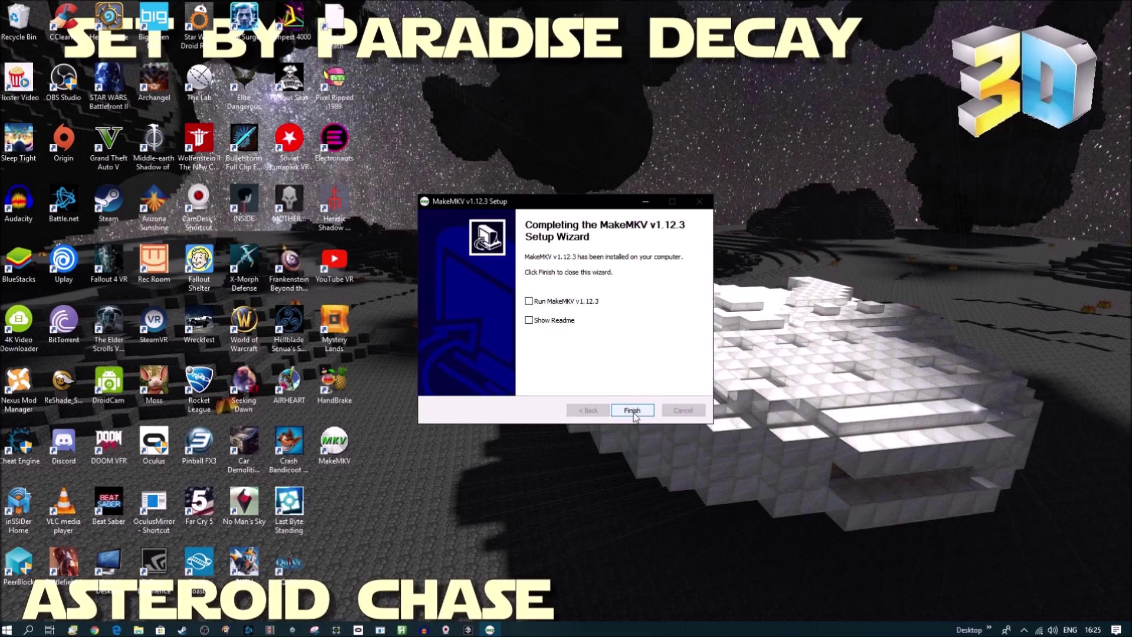
left_click(529, 301)
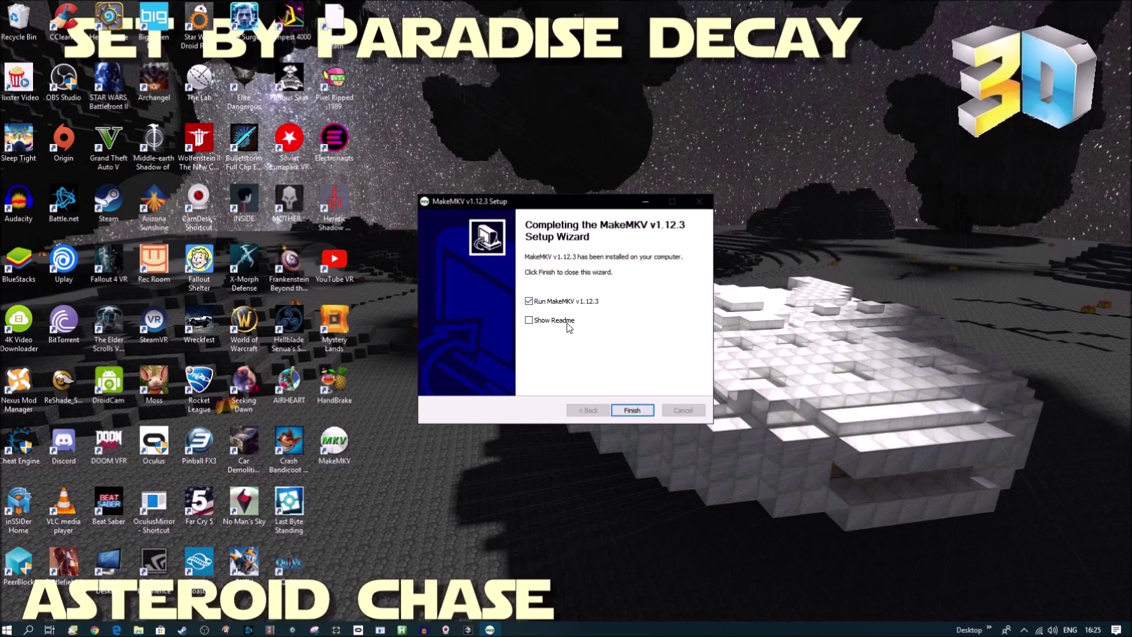
left_click(632, 410)
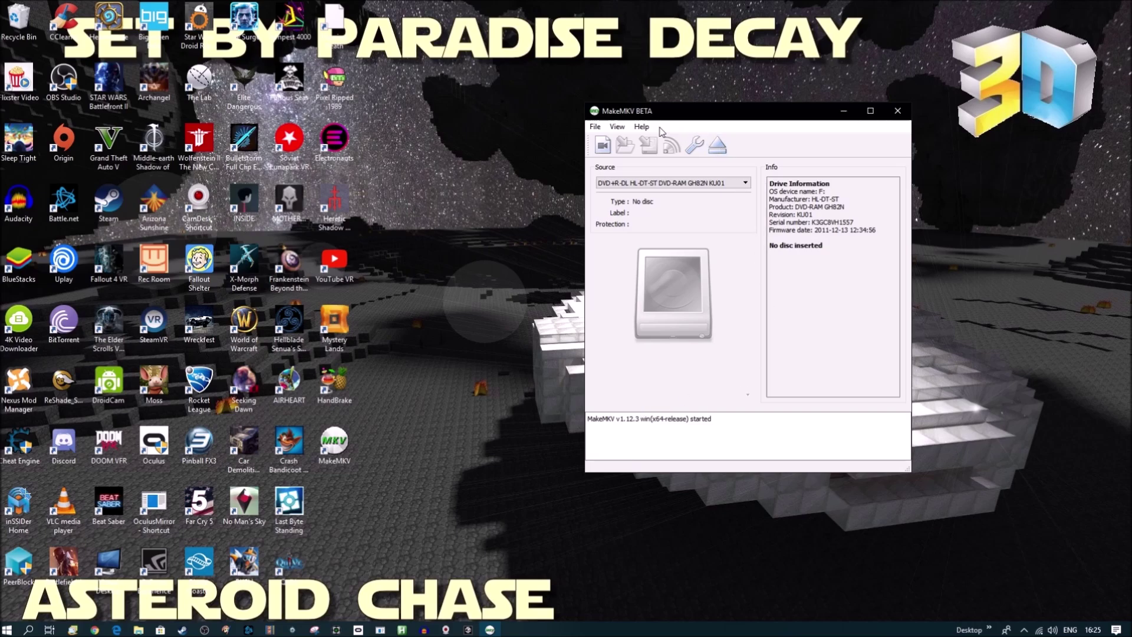
Register MakeMKV by pasting the copied beta key as the registration code, and acknowledge the restart notice
left_click(594, 127)
mouse_move(627, 132)
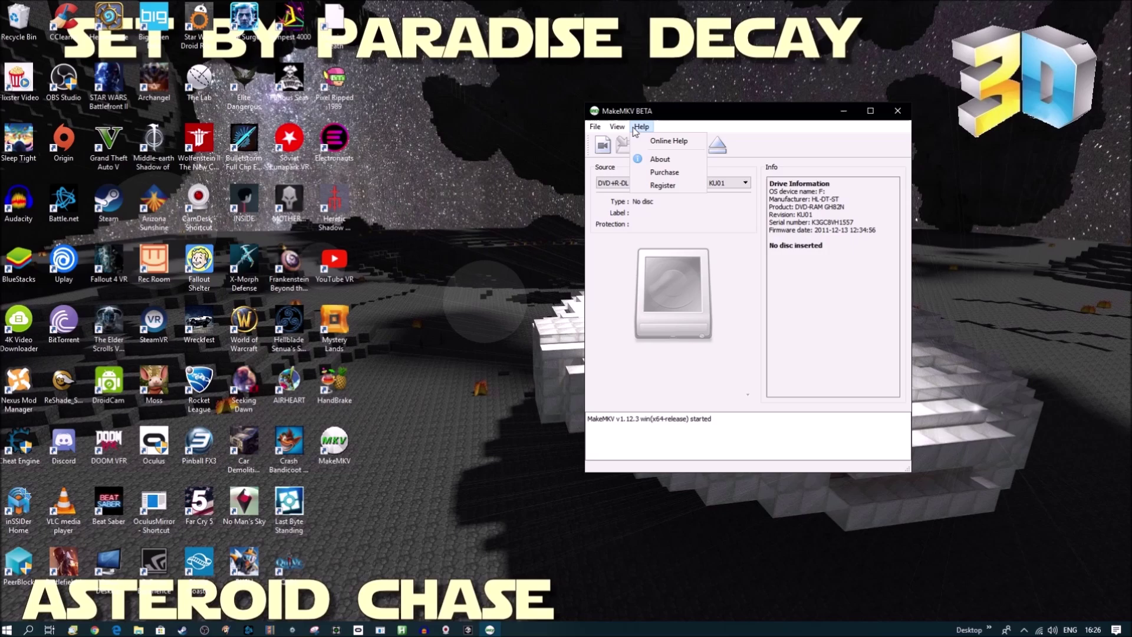
left_click(674, 187)
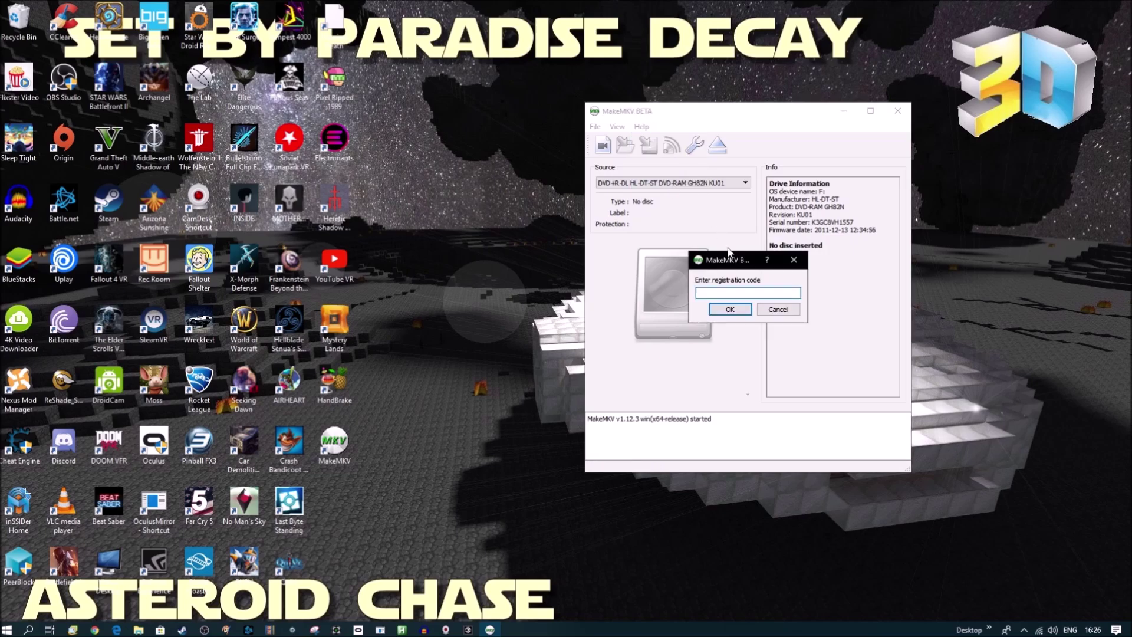
right_click(738, 293)
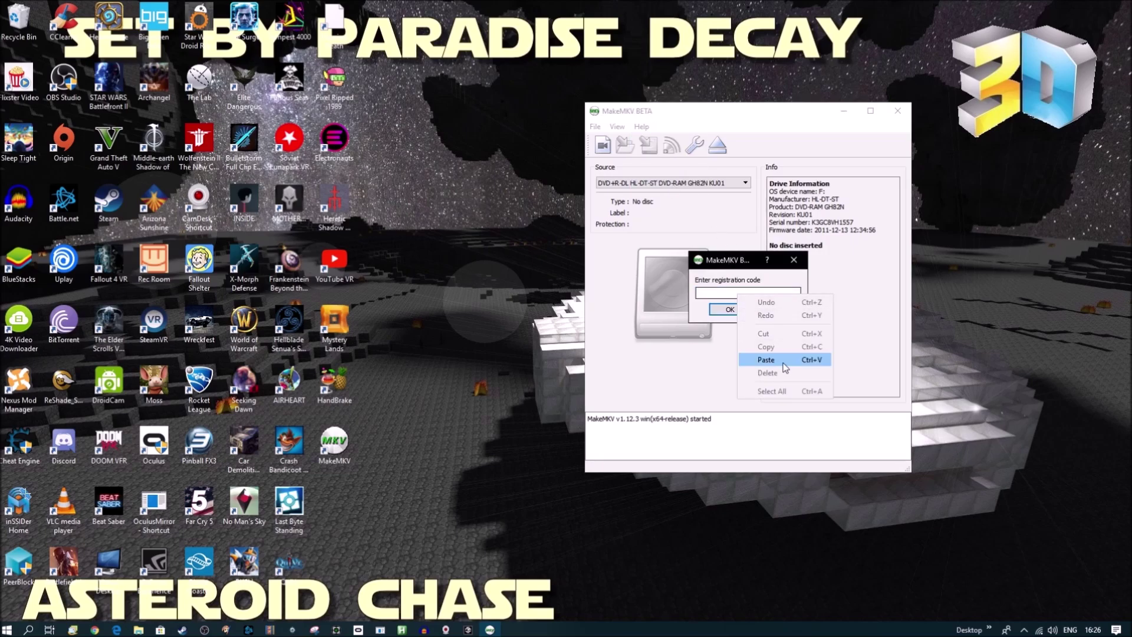
left_click(766, 357)
left_click(731, 310)
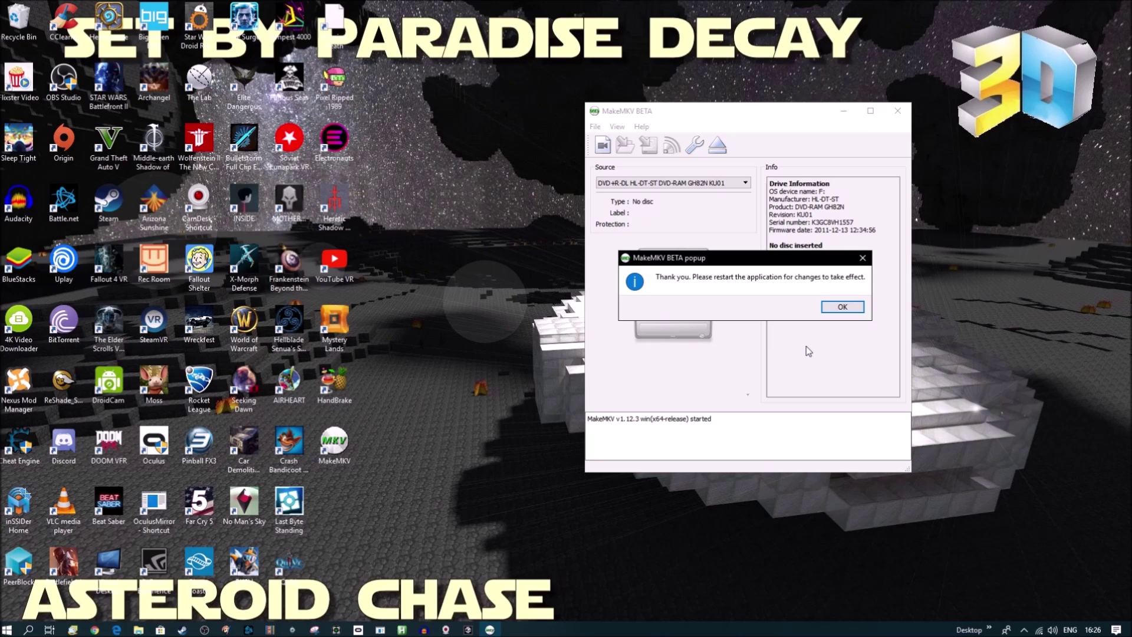
left_click(843, 307)
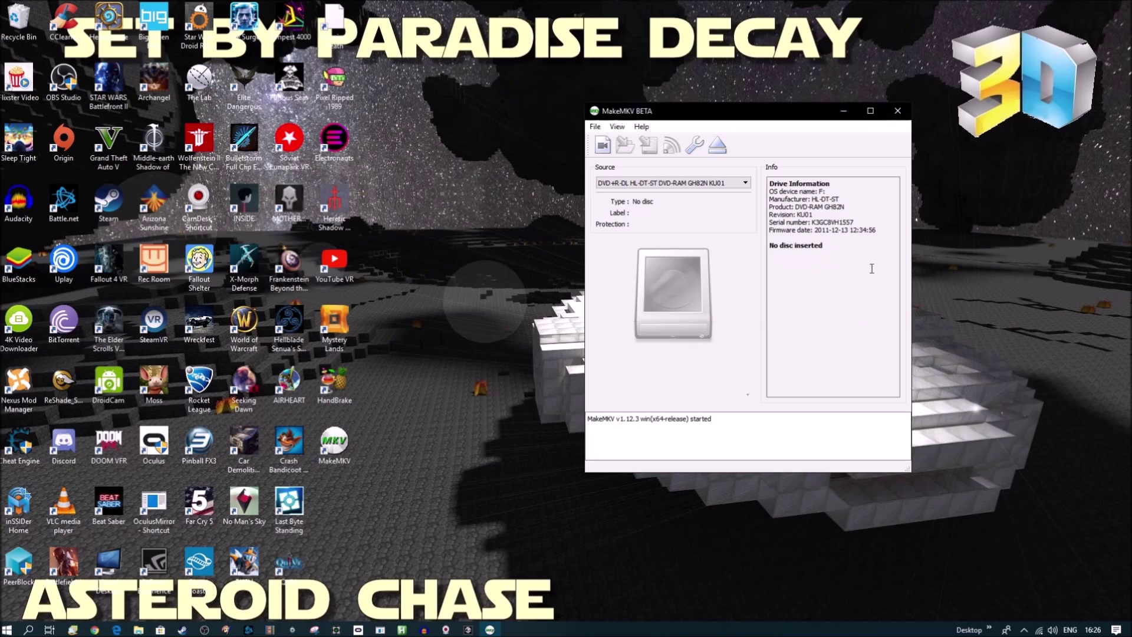
Close and relaunch MakeMKV, placing its window nearer the middle of the desktop
left_click(892, 112)
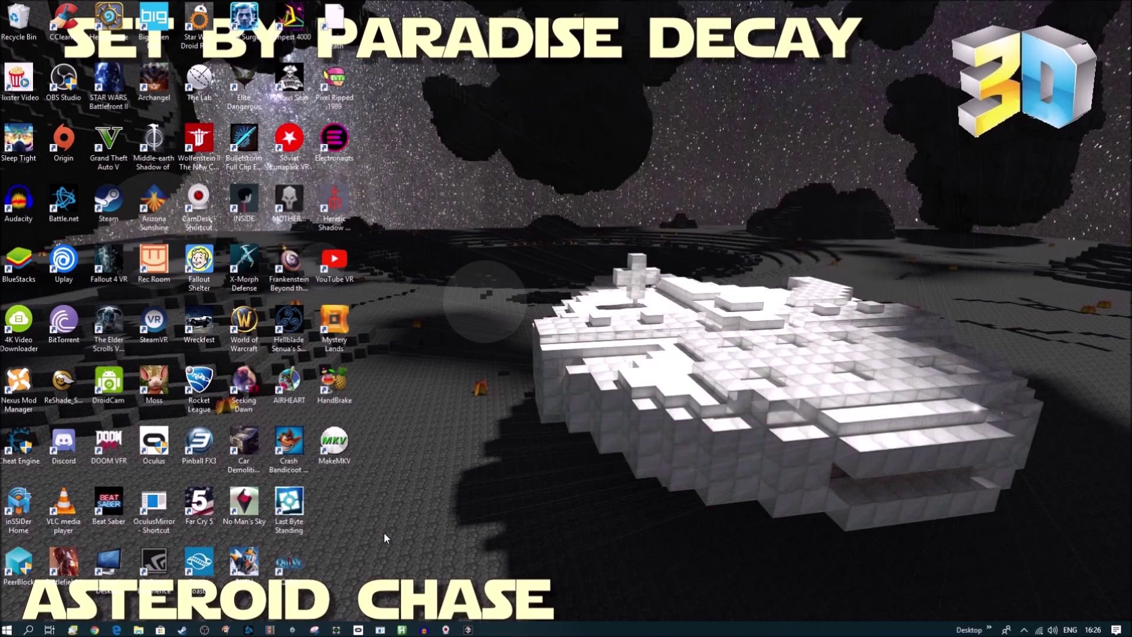
double_click(334, 442)
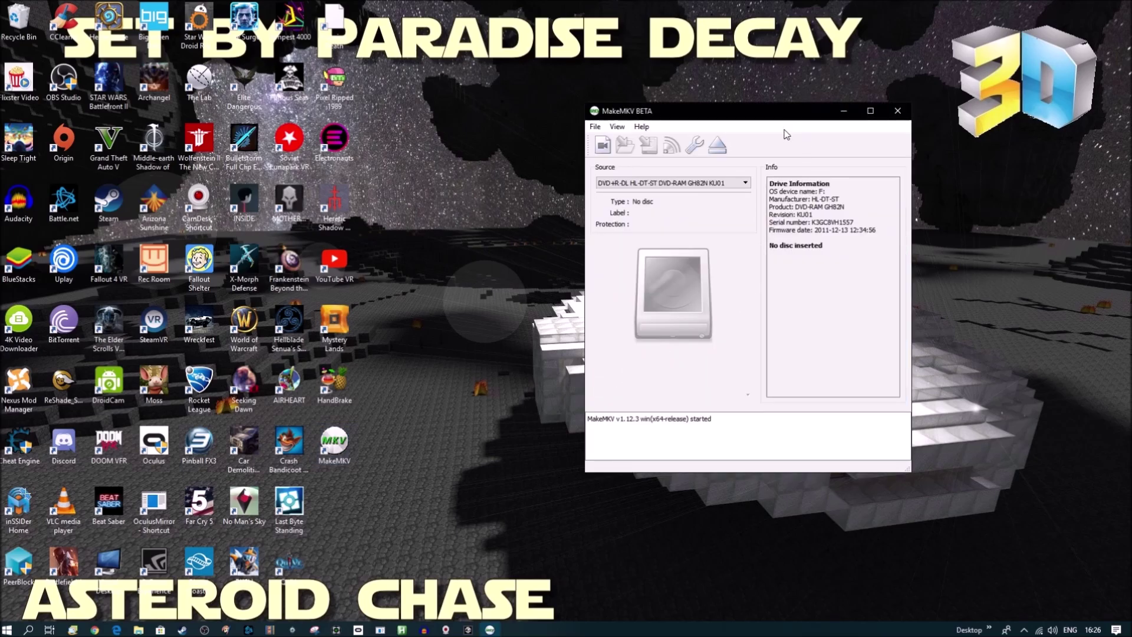
left_click_drag(772, 117, 693, 115)
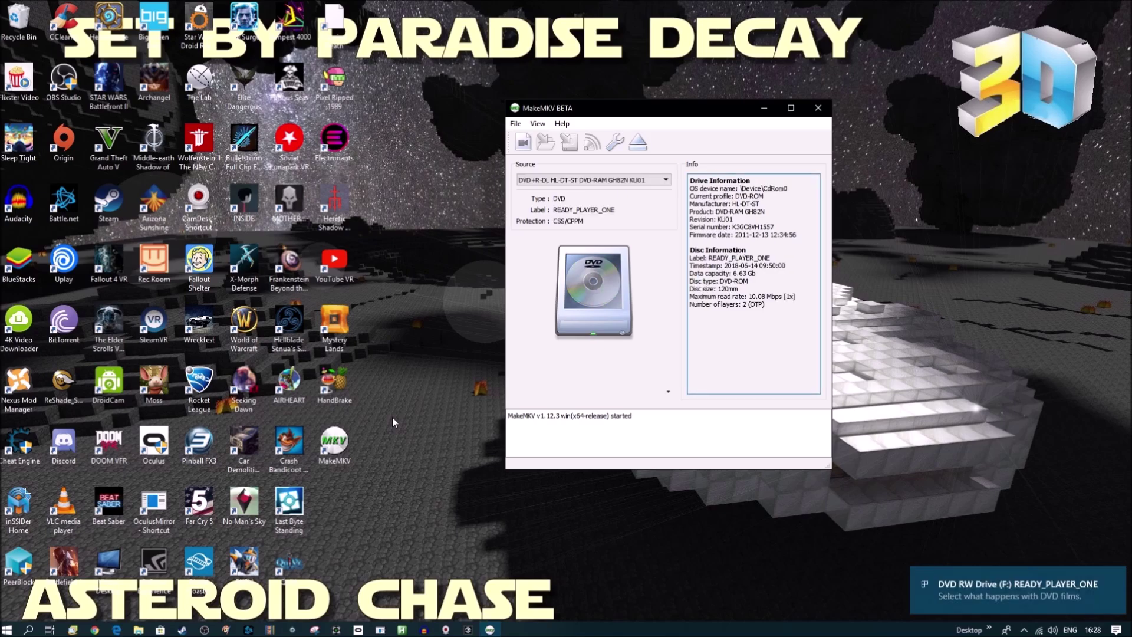
Set Windows to take no action for DVD films and open the READY_PLAYER_ONE disc in MakeMKV
left_click(993, 598)
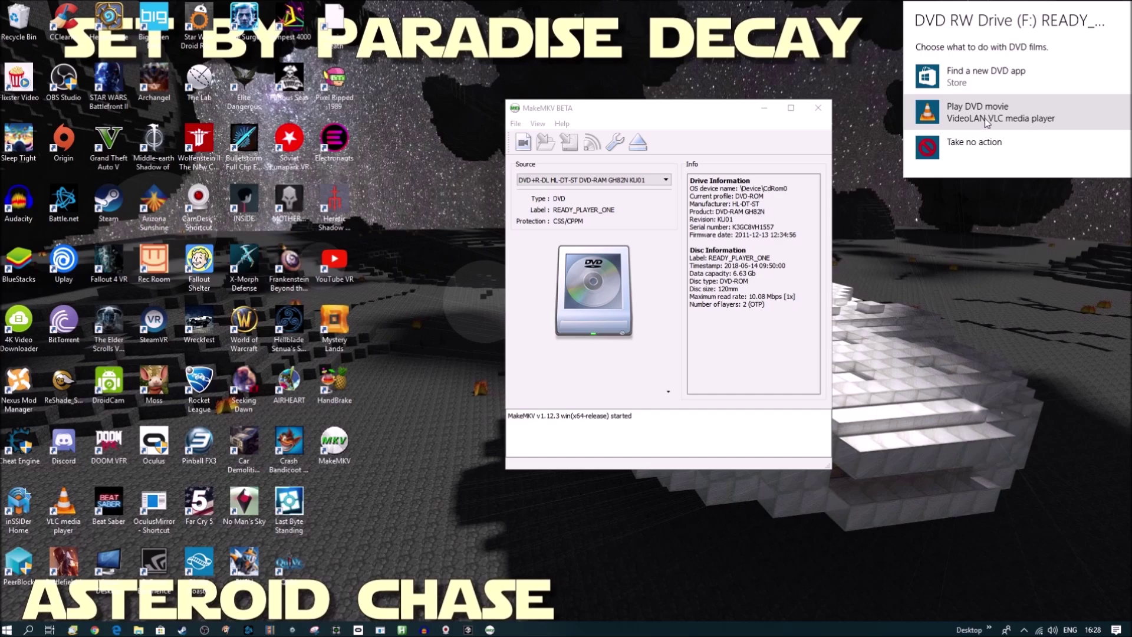
left_click(976, 147)
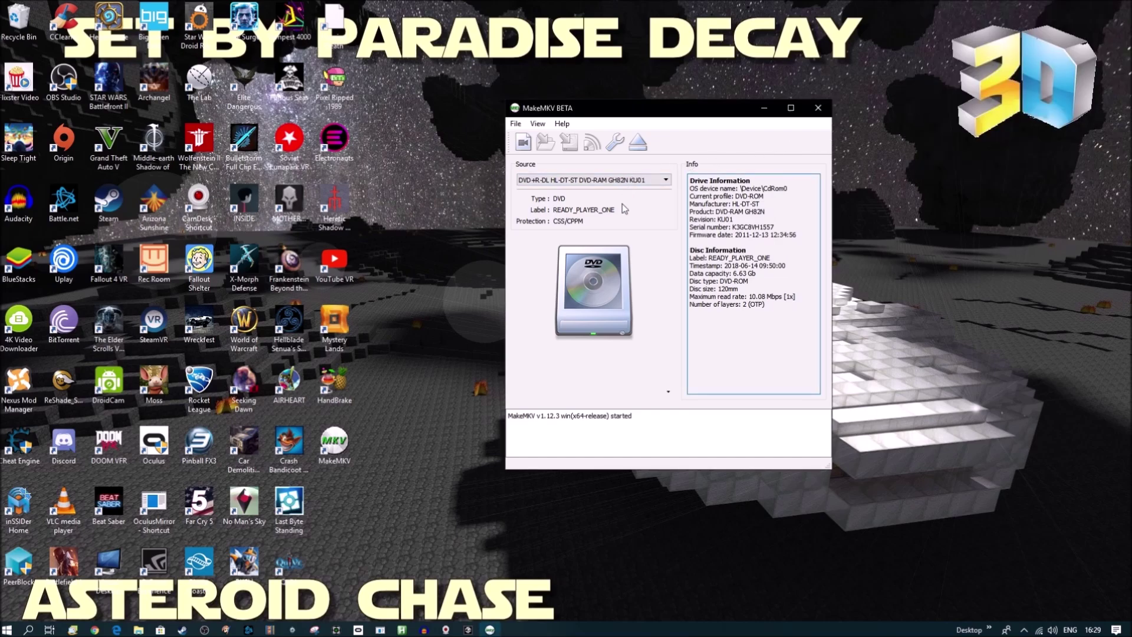
left_click(593, 276)
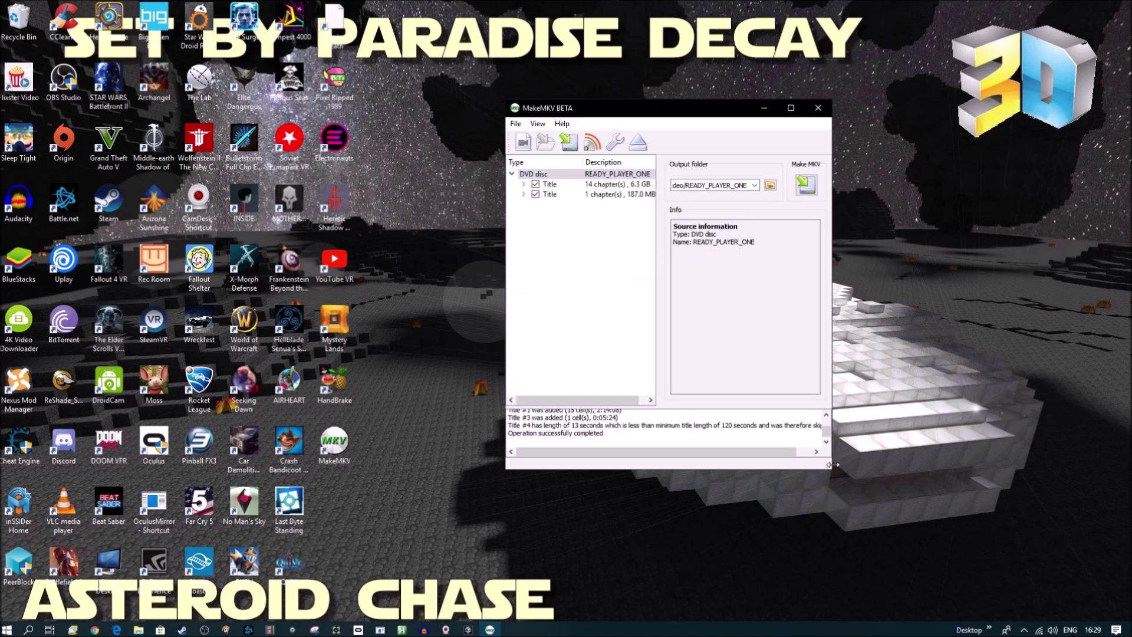
Exclude the 187.0 MB title and save the 6.3 GB title as MKV, creating the output folder C:/Video/READY_PLAYER_ONE
left_click_drag(832, 464, 952, 493)
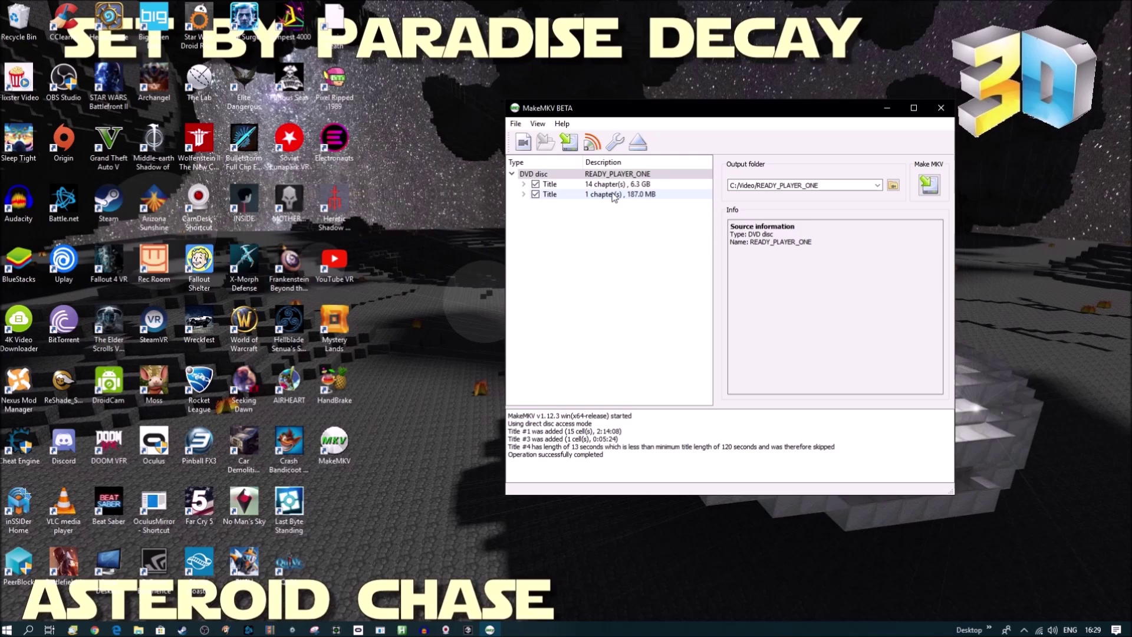
left_click(535, 194)
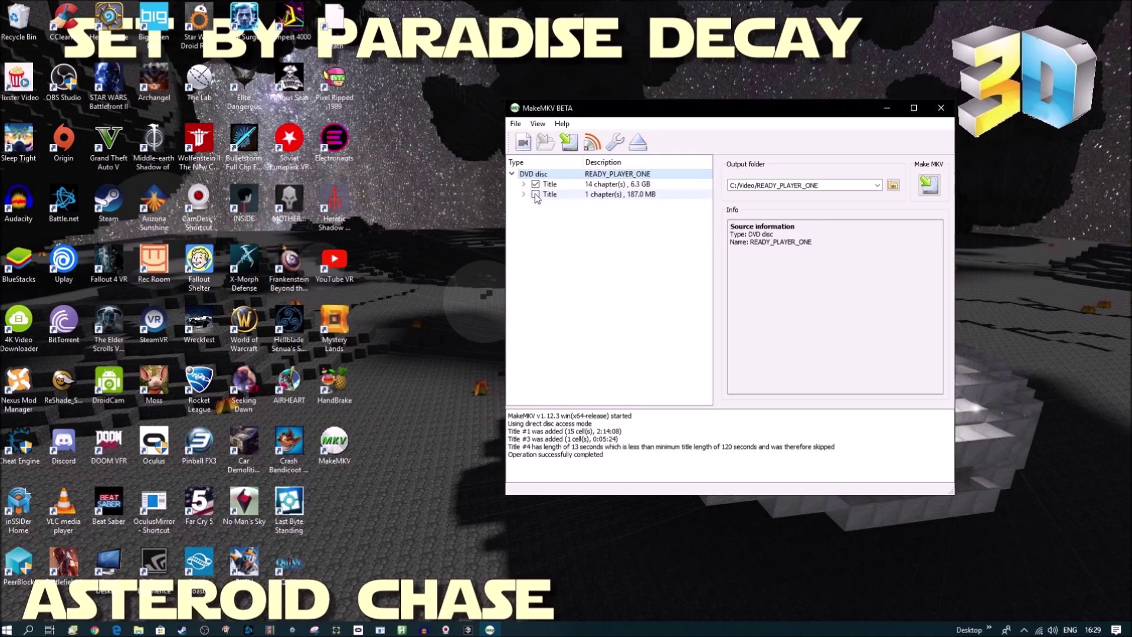
left_click(604, 187)
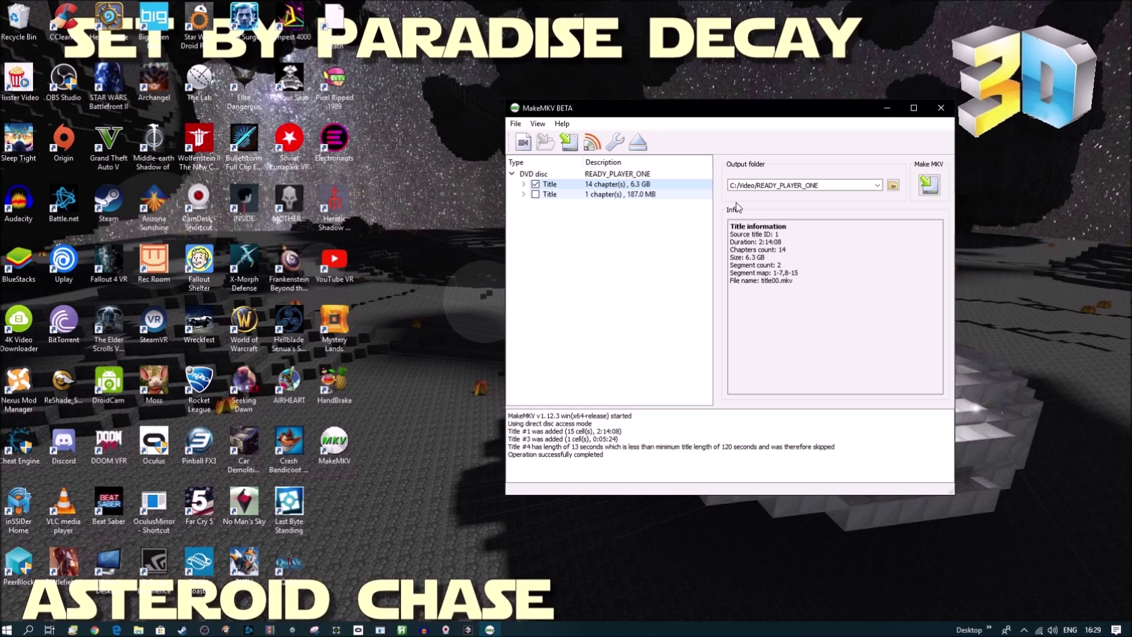
left_click(930, 186)
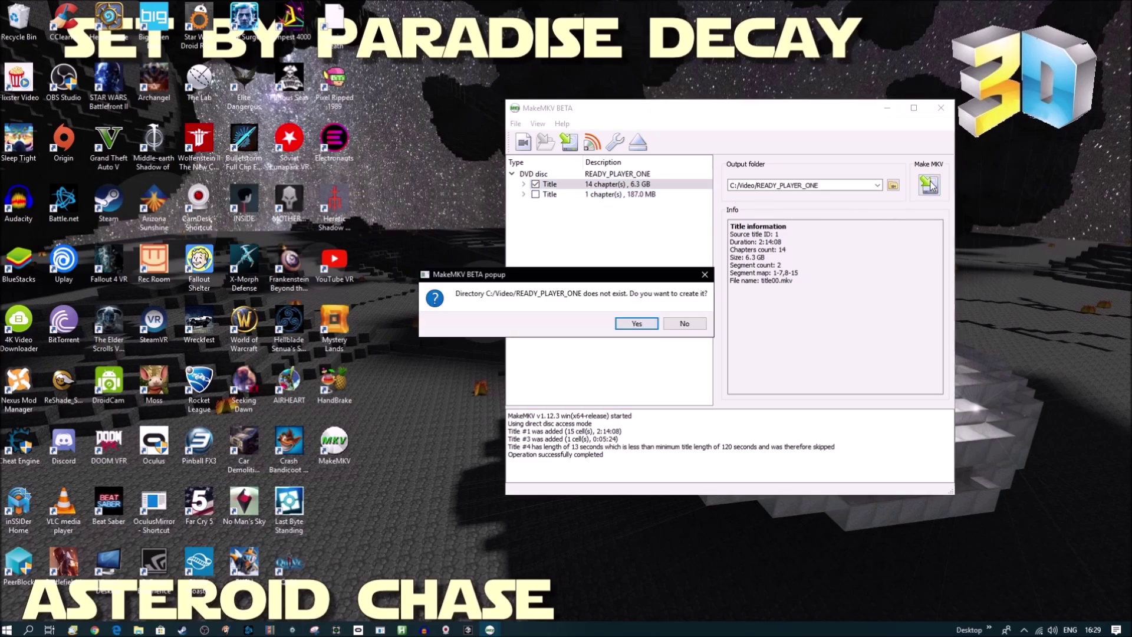
left_click(641, 323)
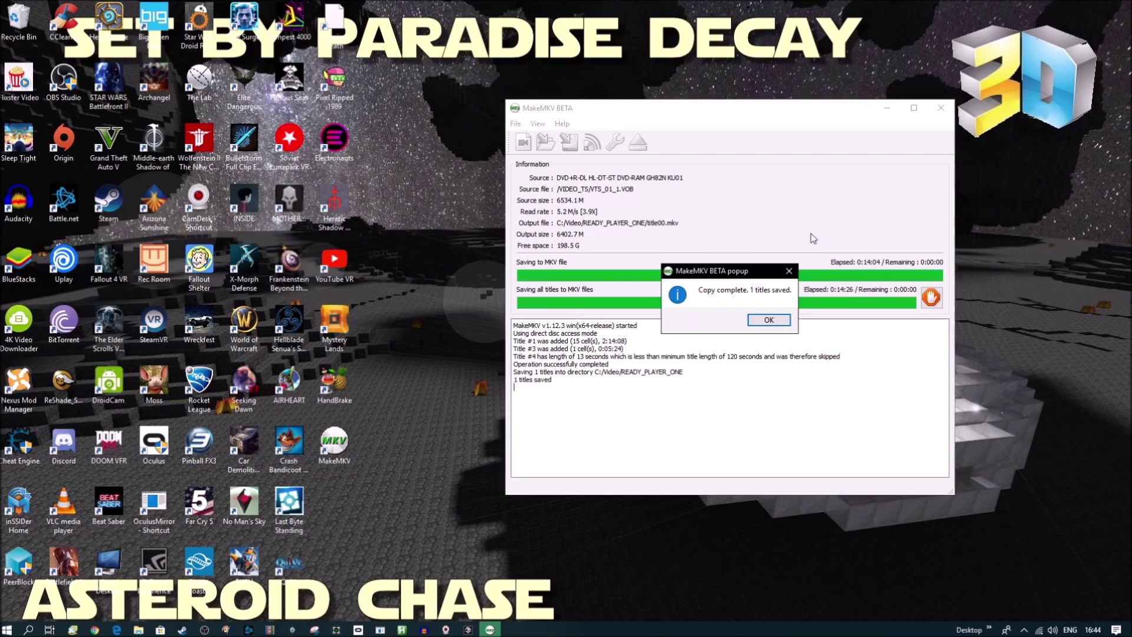
left_click(768, 321)
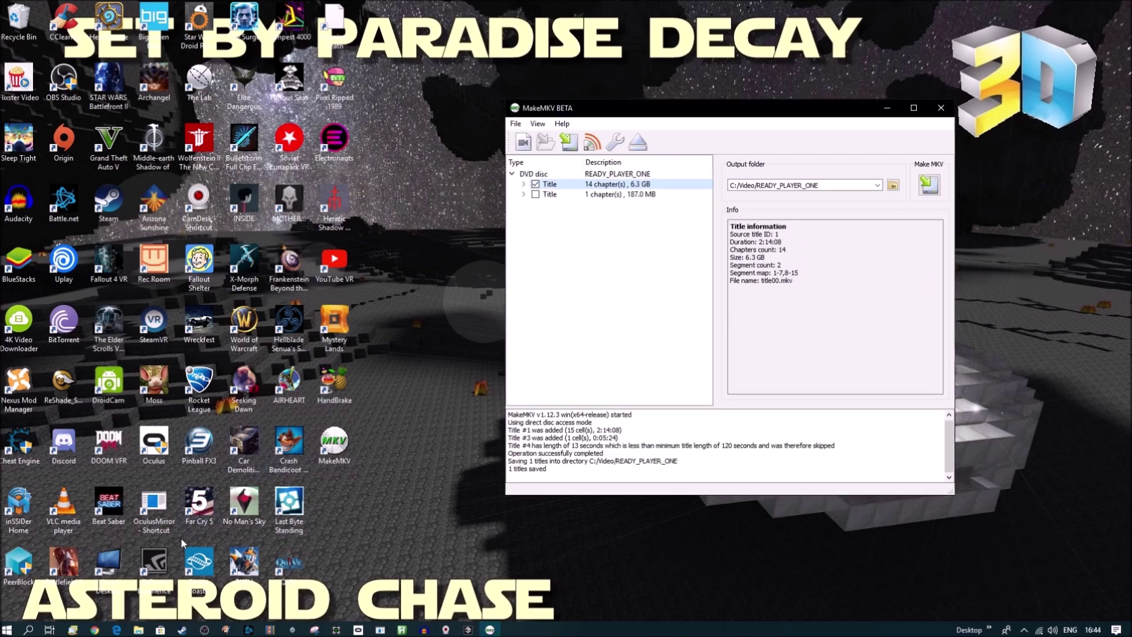
Open the READY_PLAYER_ONE folder in C:\Video with File Explorer to check the ripped file, and close MakeMKV
left_click(138, 629)
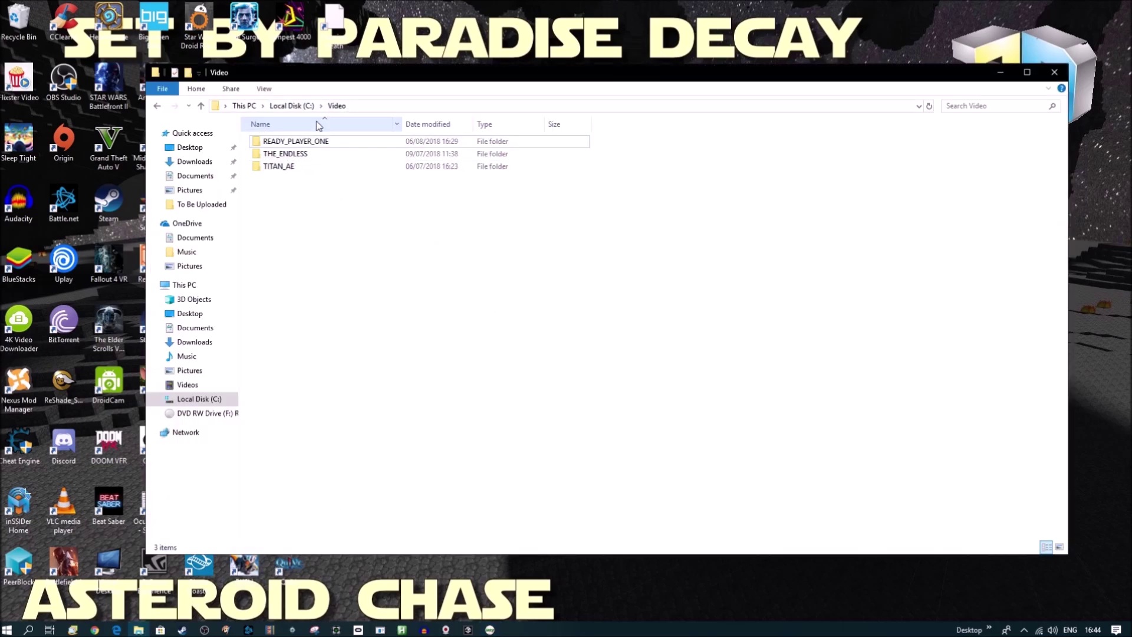
left_click(282, 142)
double_click(295, 146)
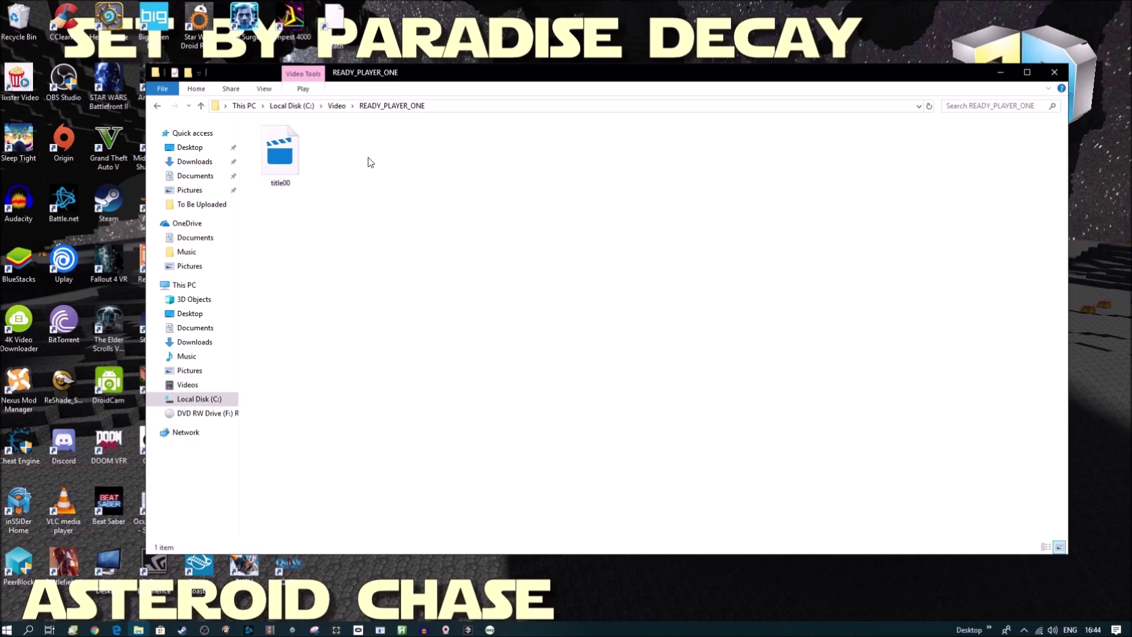
left_click(1000, 74)
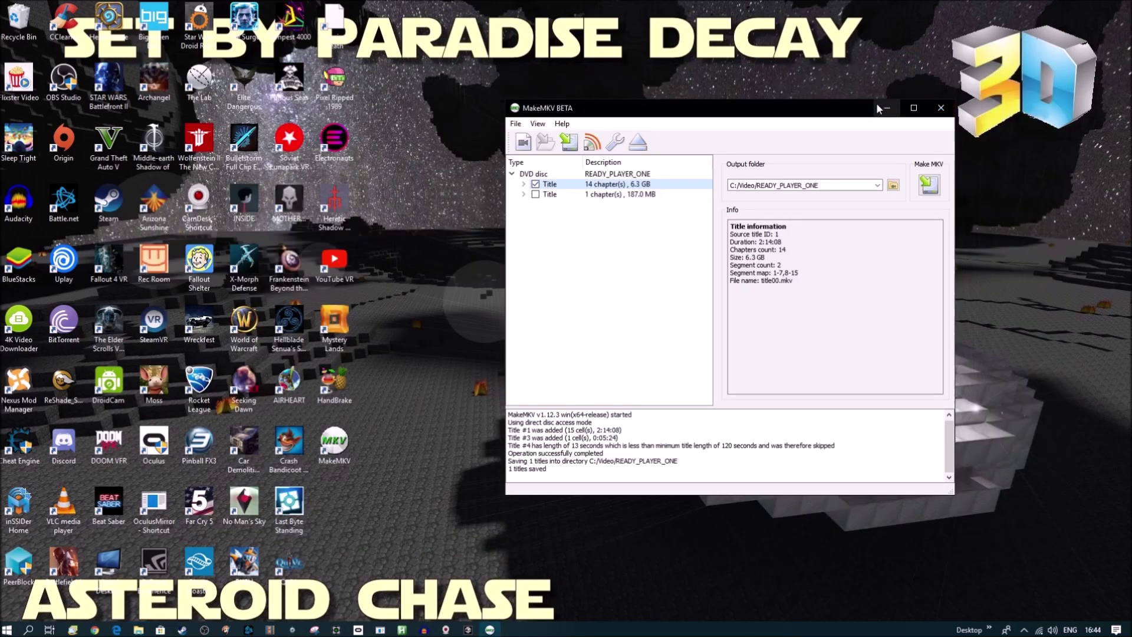
left_click(941, 110)
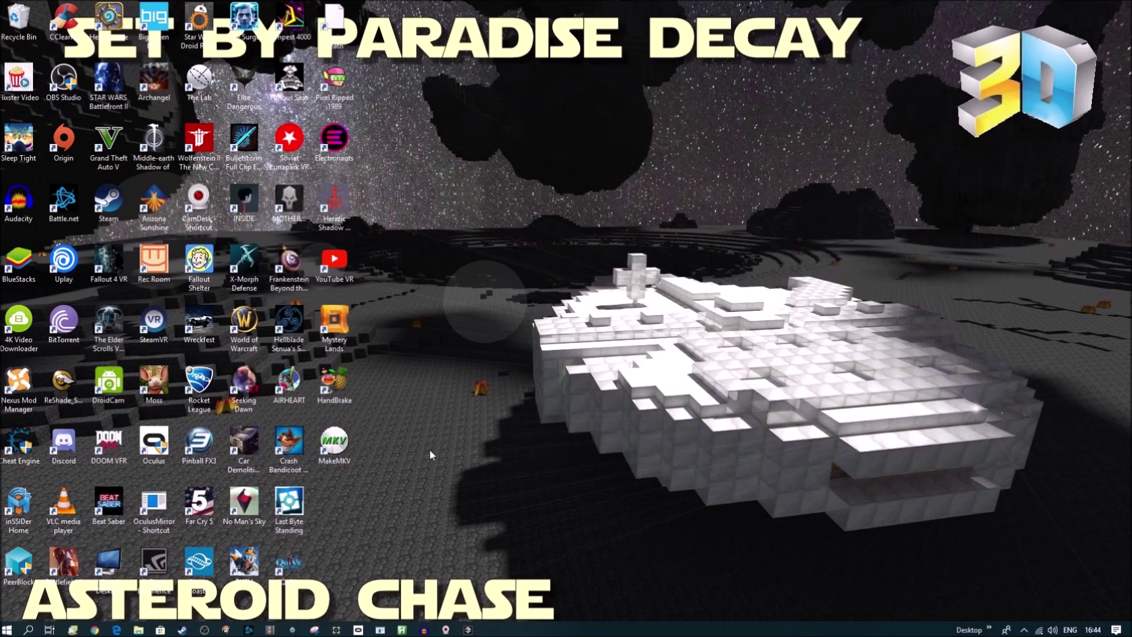
Switch to Chrome, download HandBrake 1.1.1 for Windows from handbrake.fr, and look over the Windows downloads on its Nightly Builds page
left_click(93, 630)
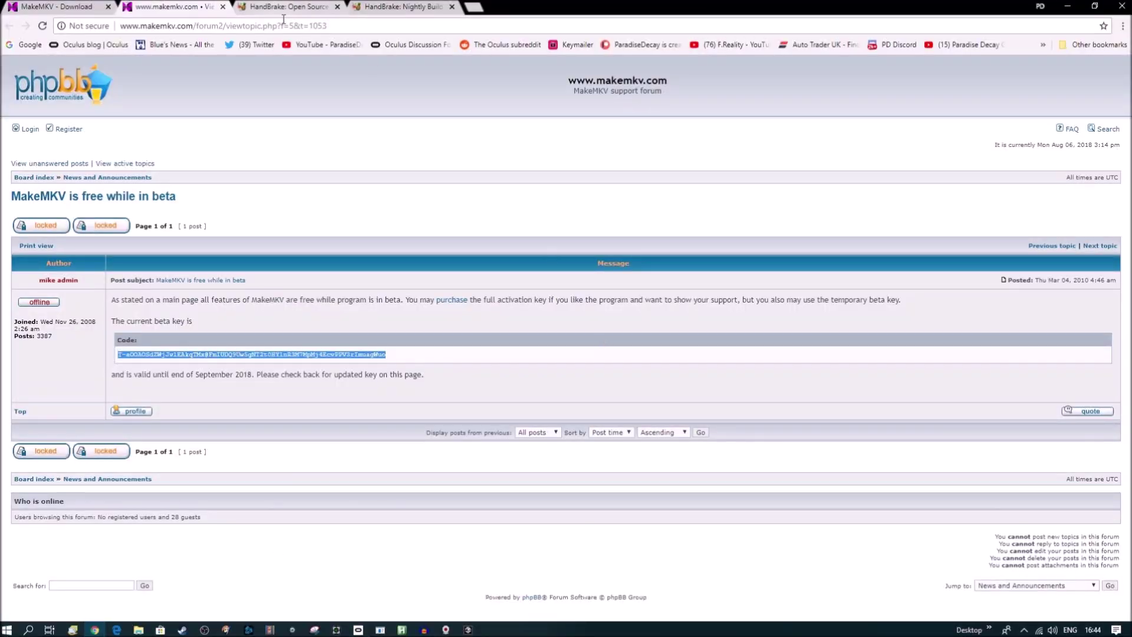
left_click(296, 8)
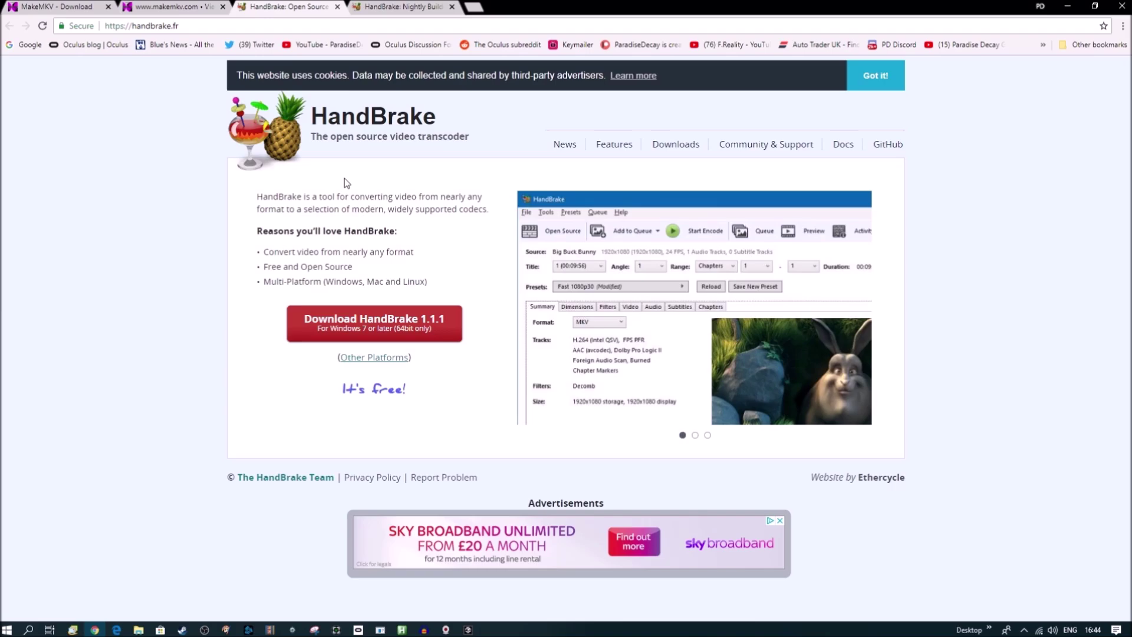
left_click(375, 328)
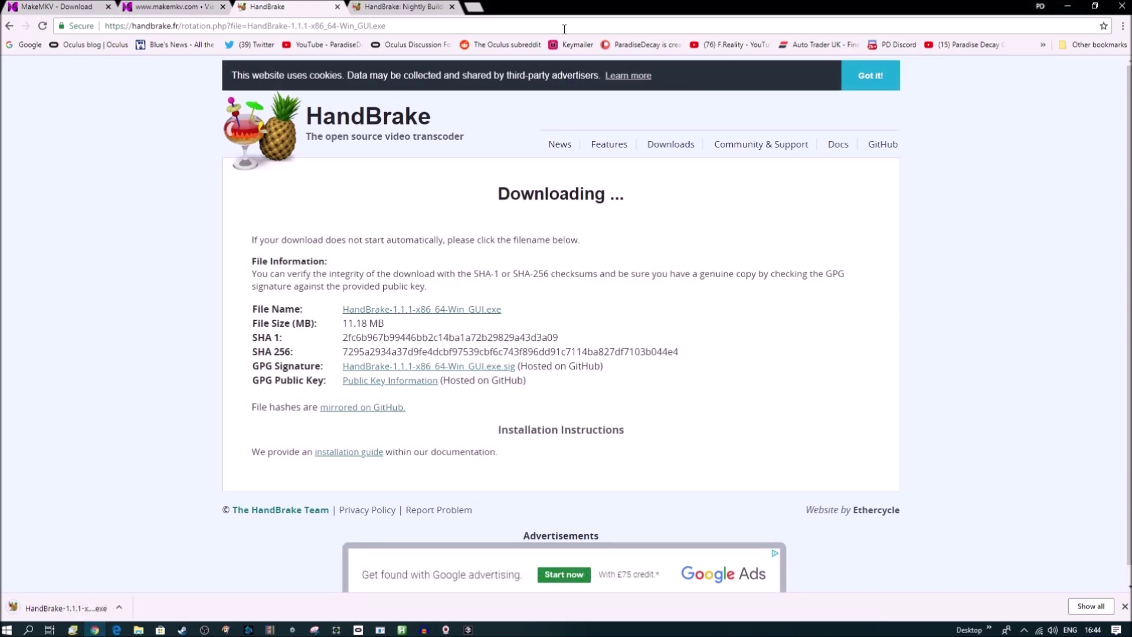
left_click(416, 9)
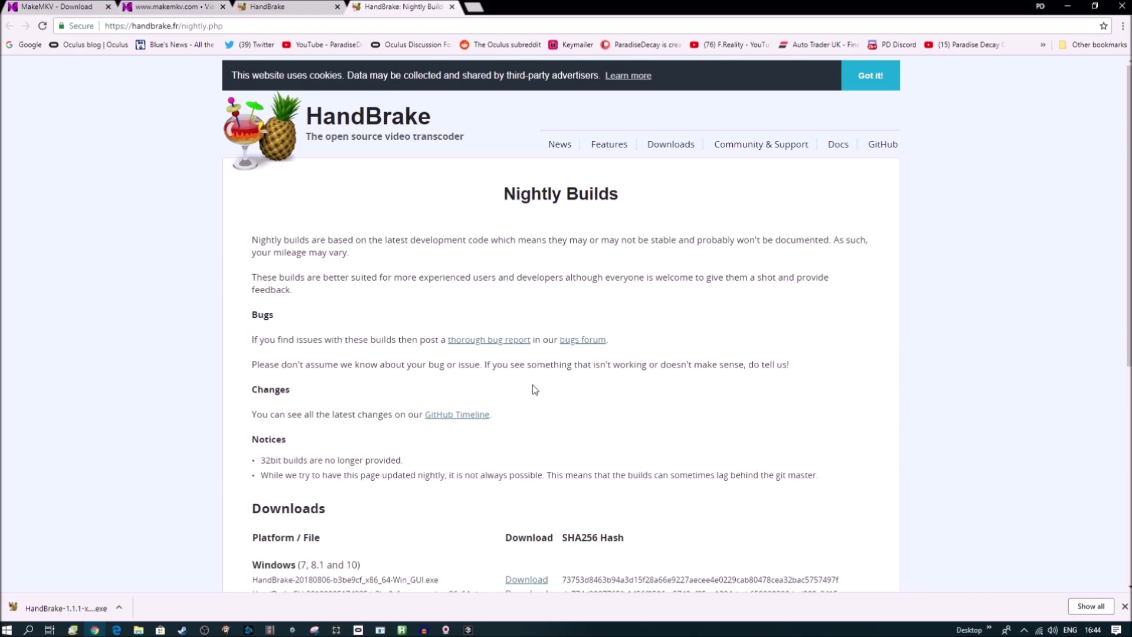
scroll(532, 384, "down", 2)
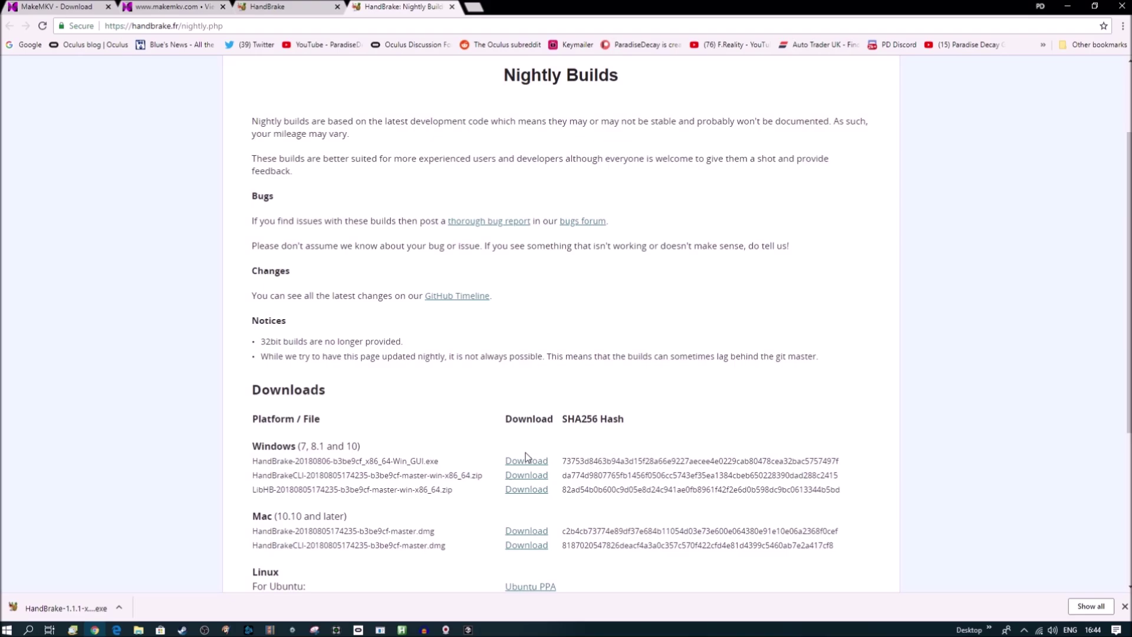
scroll(525, 457, "up", 2)
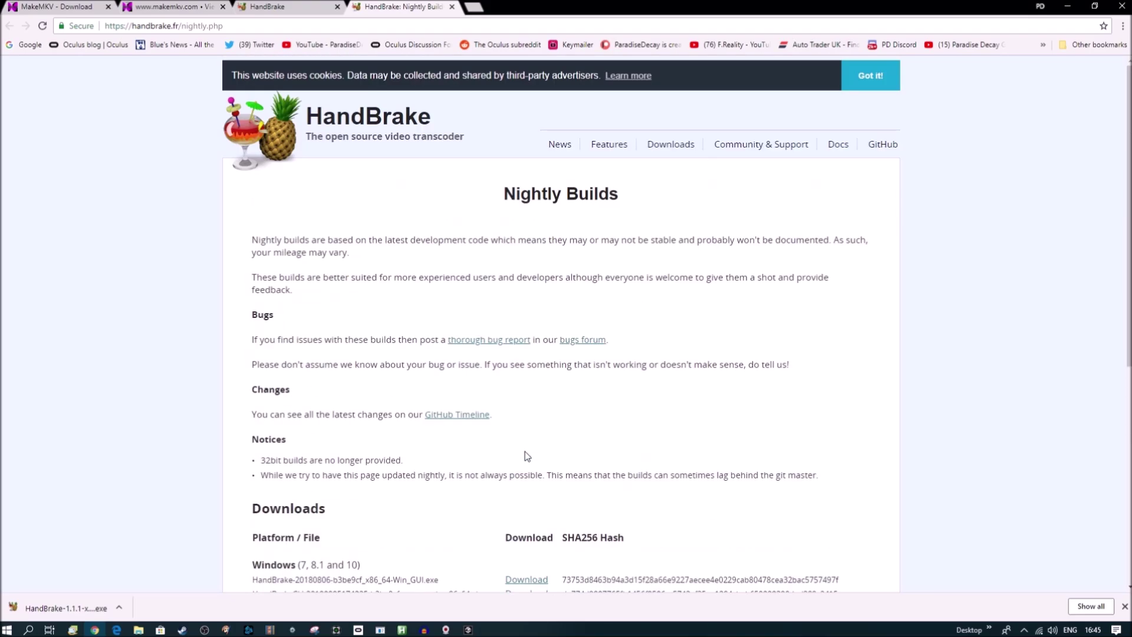
left_click(1066, 6)
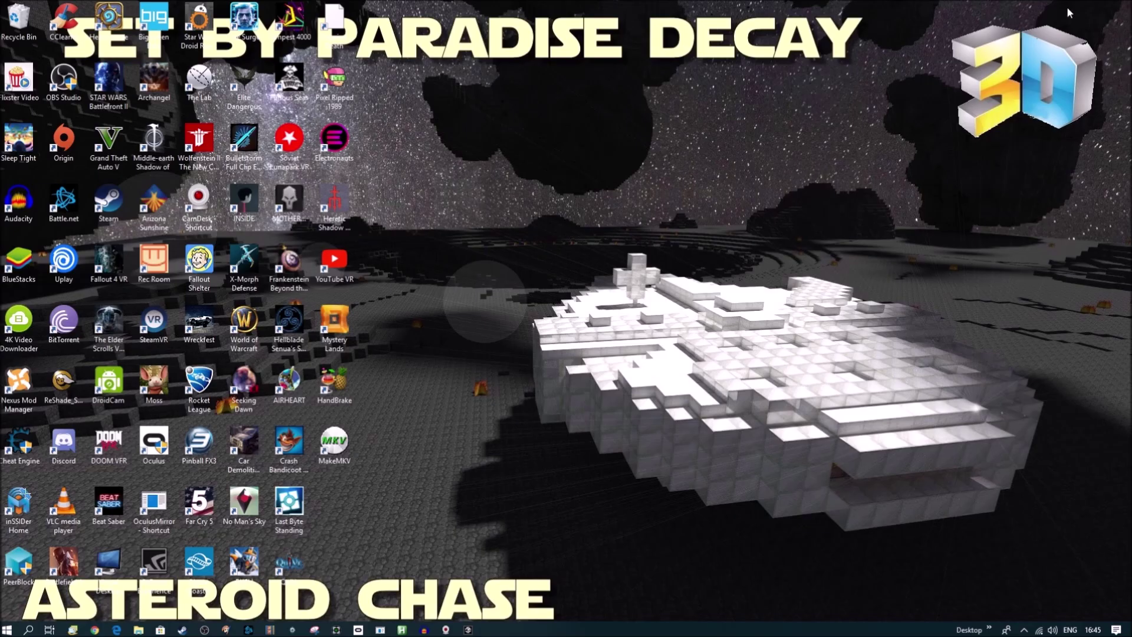
Launch HandBrake and load the title00 file from the READY_PLAYER_ONE folder as the source video
left_click(334, 383)
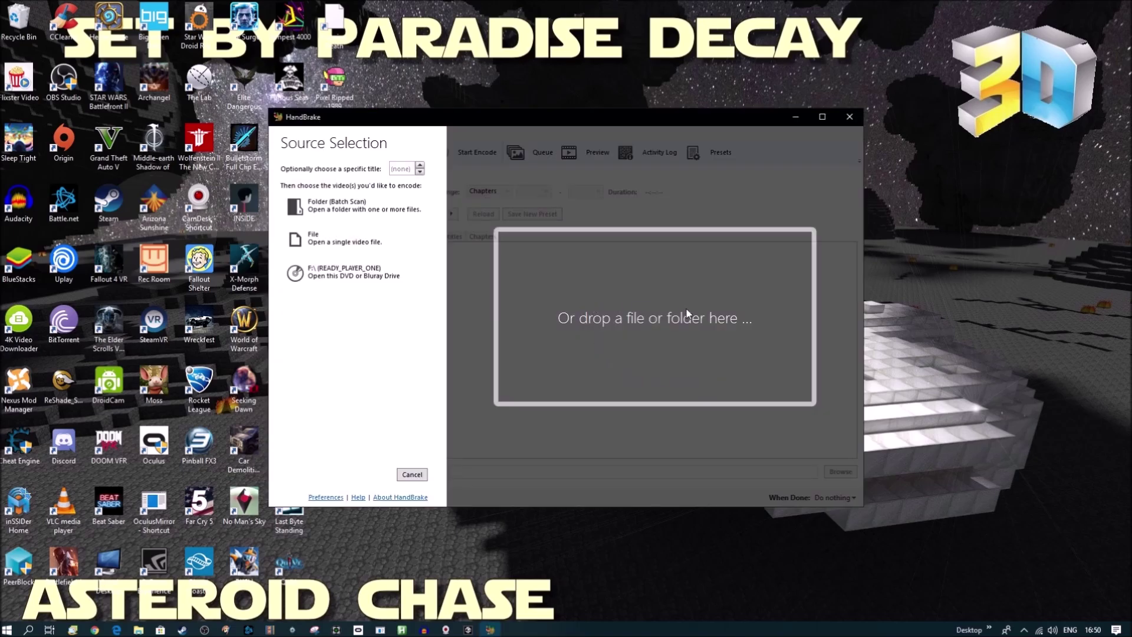
left_click(139, 630)
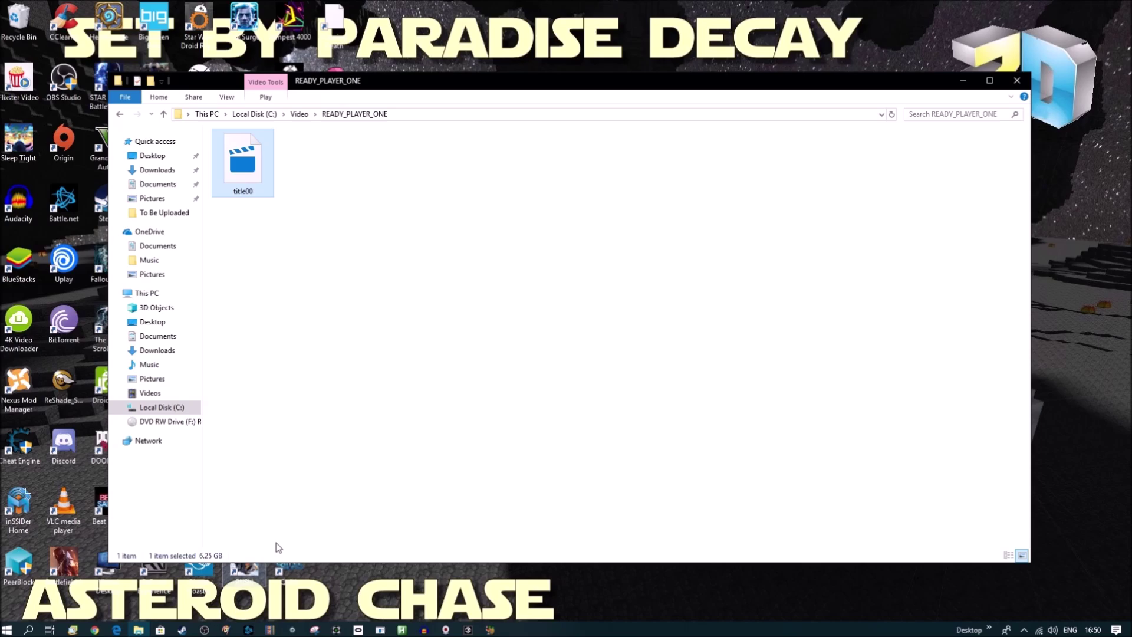
left_click_drag(433, 87, 539, 424)
left_click_drag(357, 501, 619, 328)
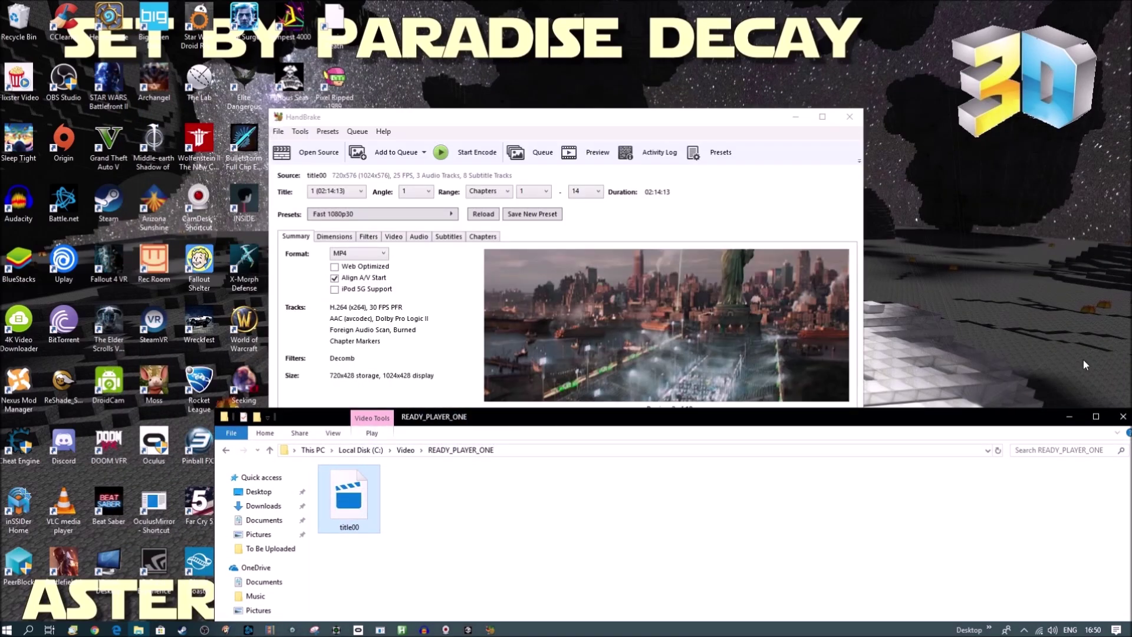
left_click(1068, 416)
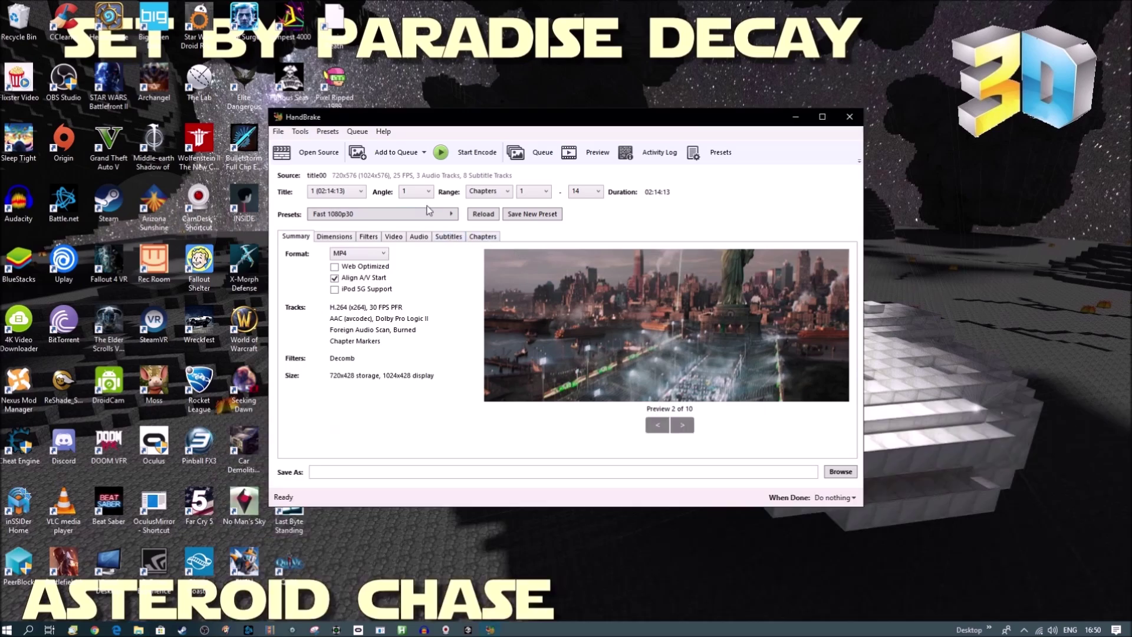
Apply the general preset Super HQ 480p30 Surround and set the output format to MKV
left_click(454, 217)
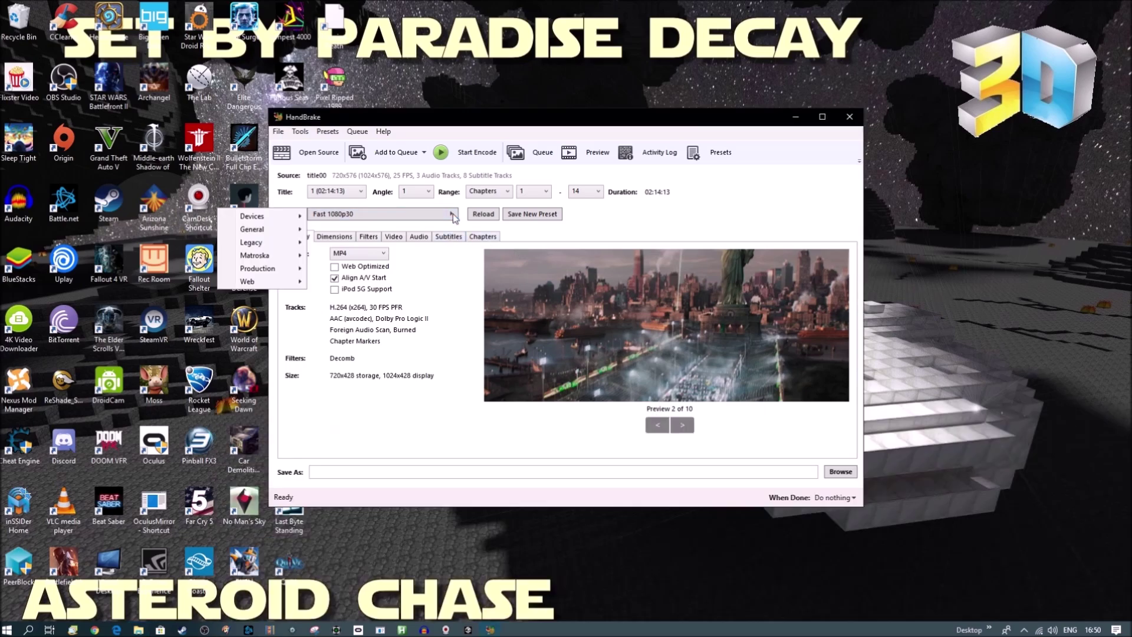
mouse_move(294, 235)
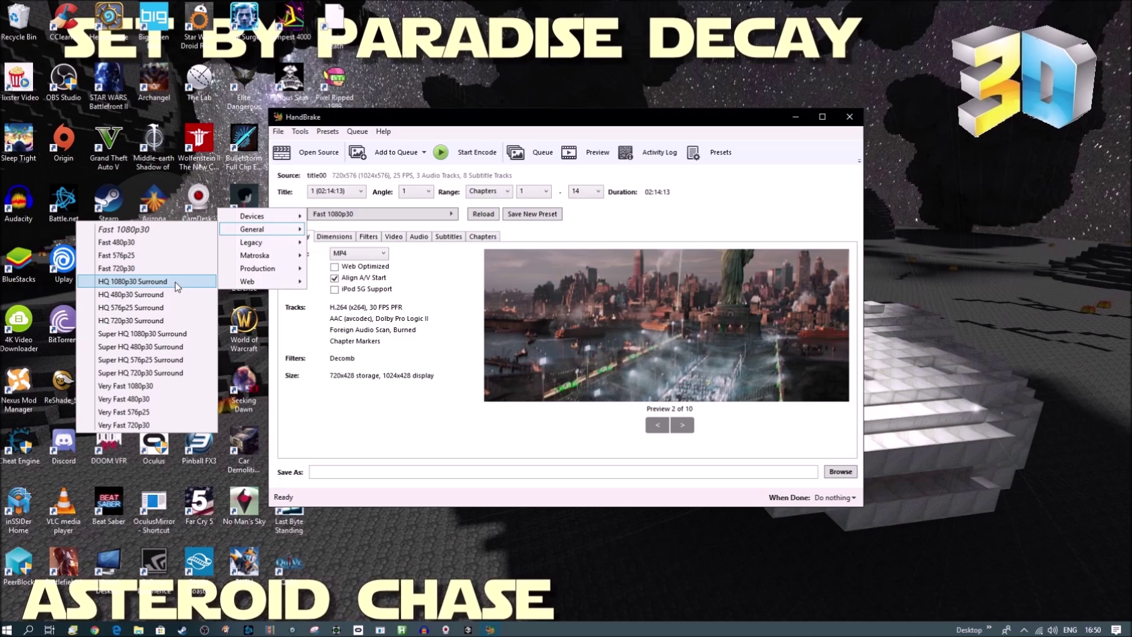
left_click(155, 348)
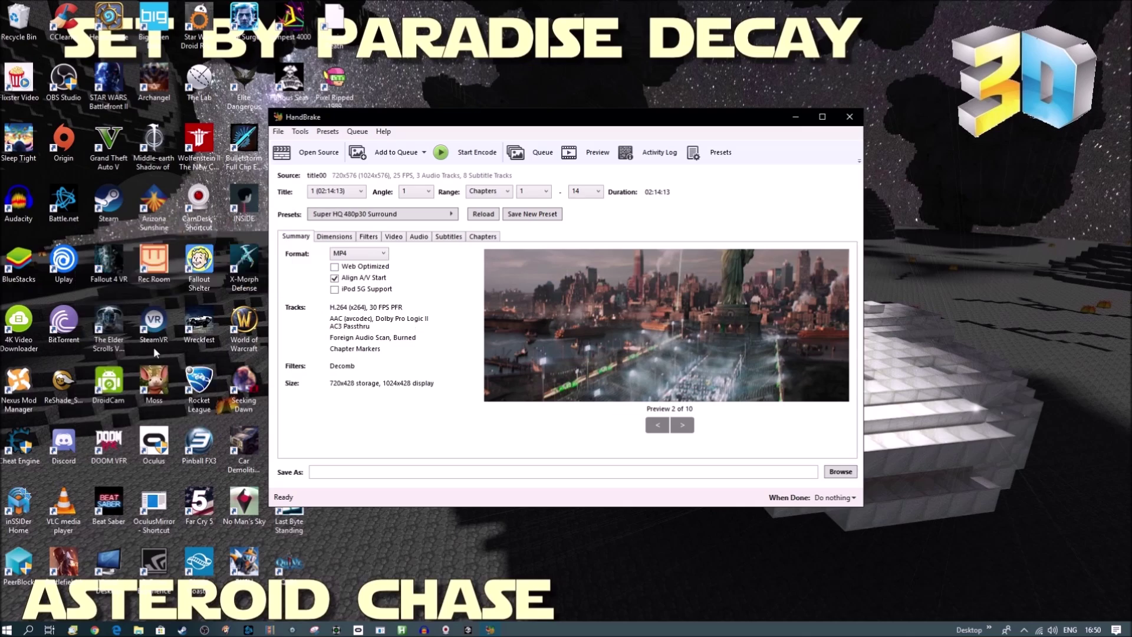
left_click(384, 255)
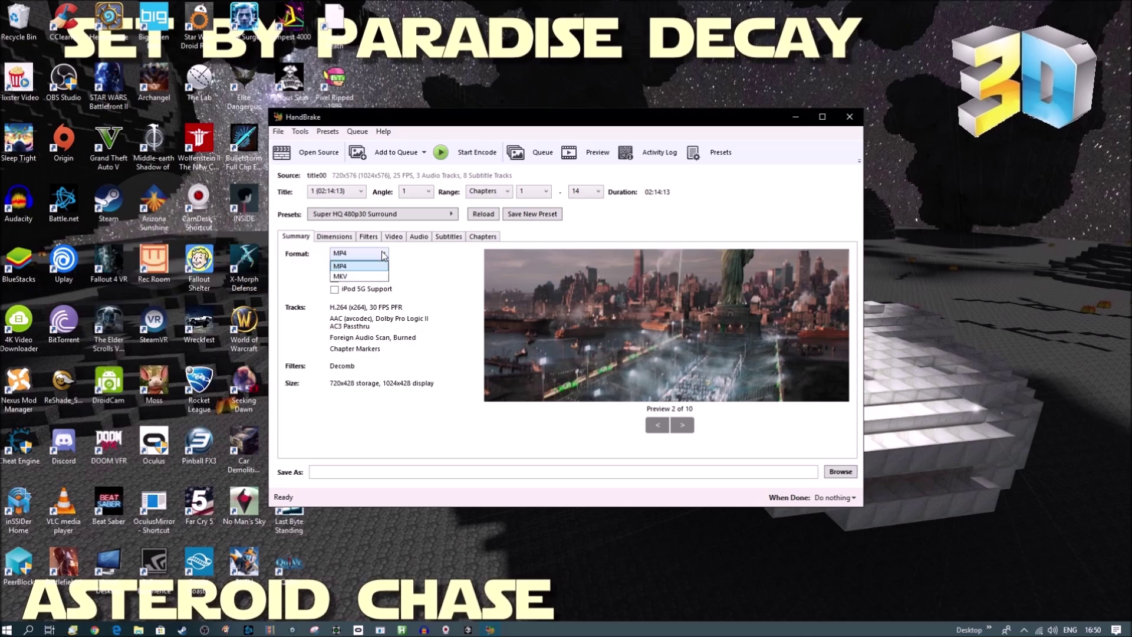
left_click(347, 277)
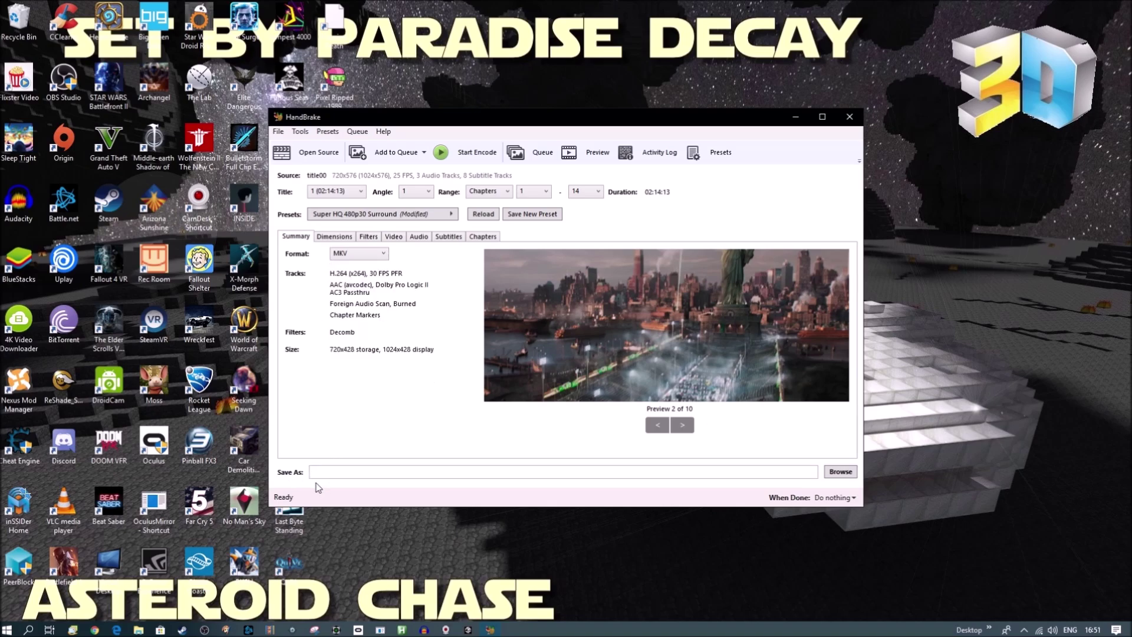
Set the output file to ReadyPlayerOneGO in C:\Video\THE_ENDLESS and start the encode
left_click(843, 475)
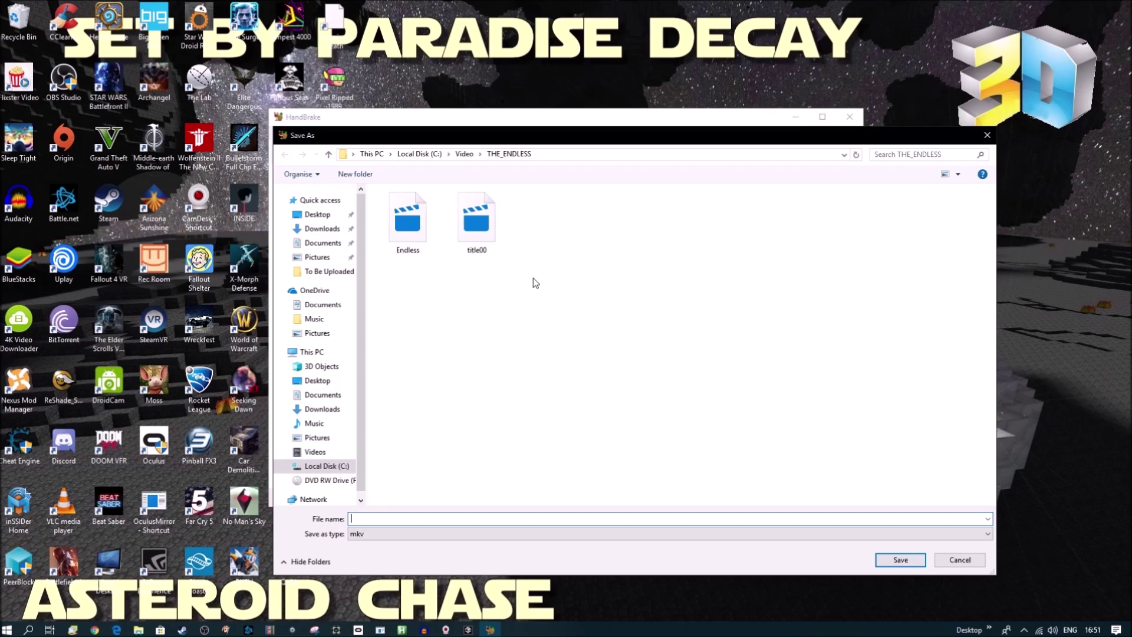
left_click(416, 516)
type("Rea")
type("PlayerOneGO")
key("Tab")
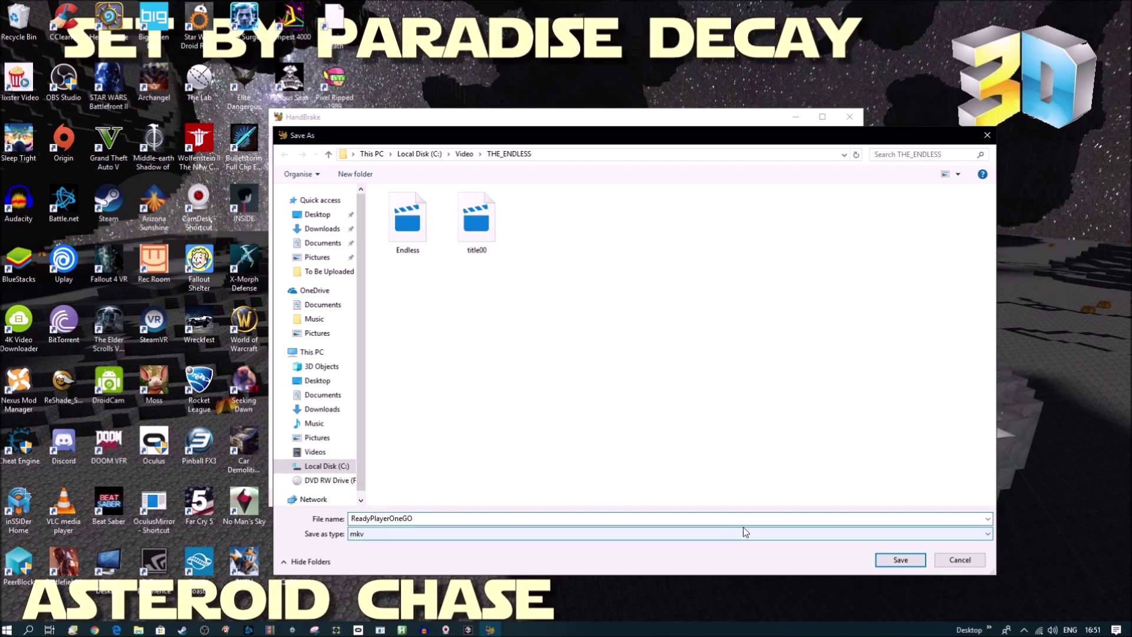
left_click(900, 560)
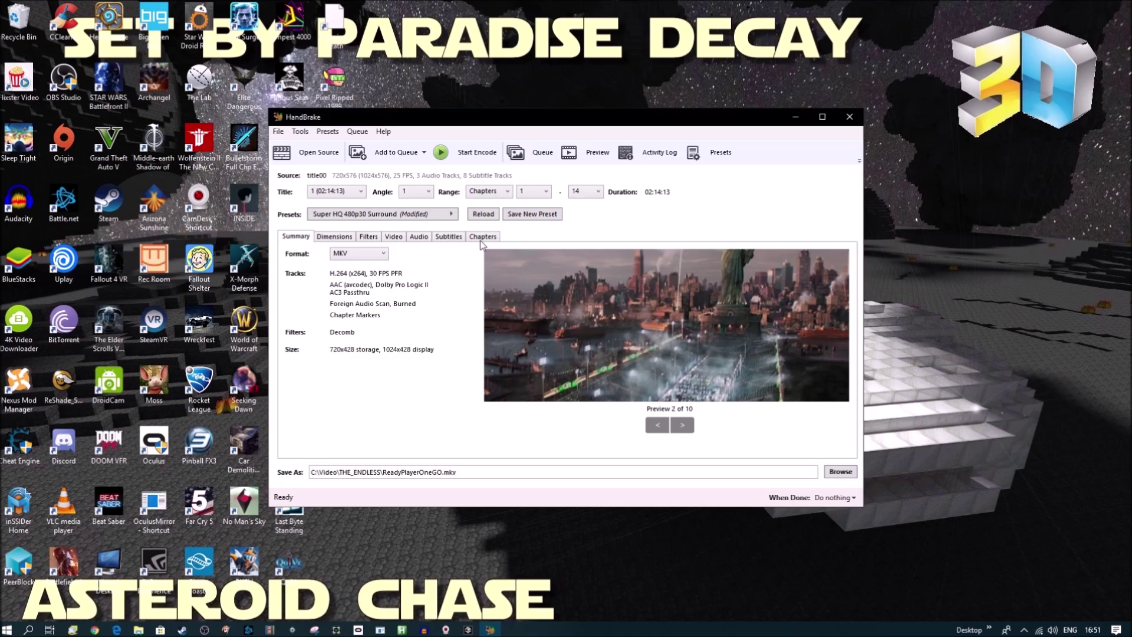
left_click(467, 154)
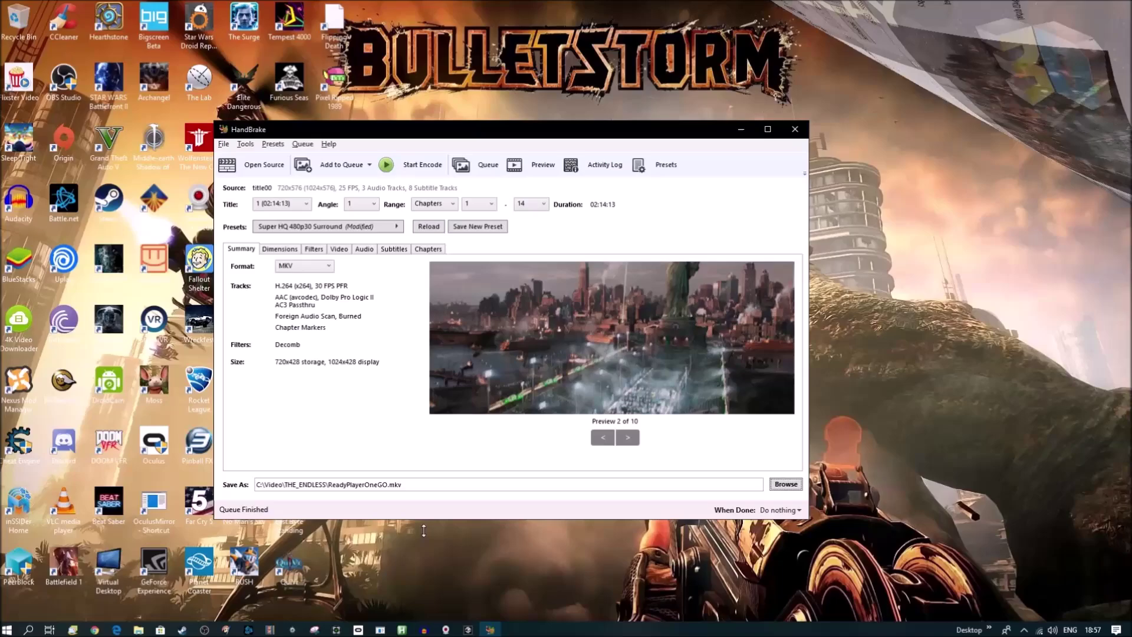
Switch to the READY_PLAYER_ONE folder in File Explorer, select the encoded ReadyPlayerOneGO file, and shift the window higher on the desktop
left_click(918, 342)
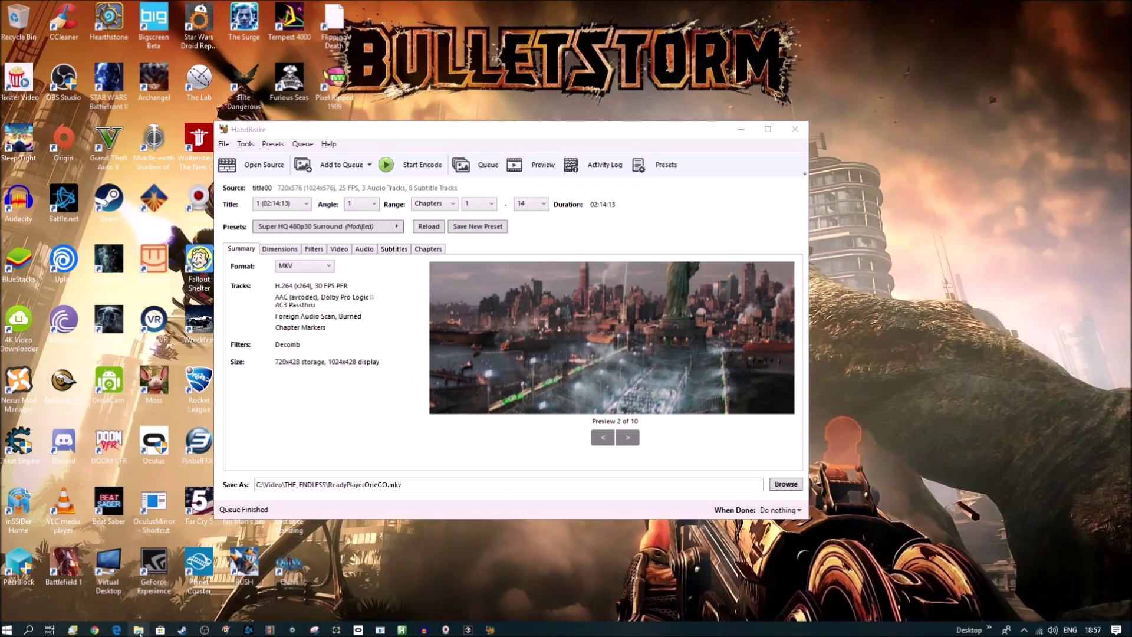
left_click(157, 606)
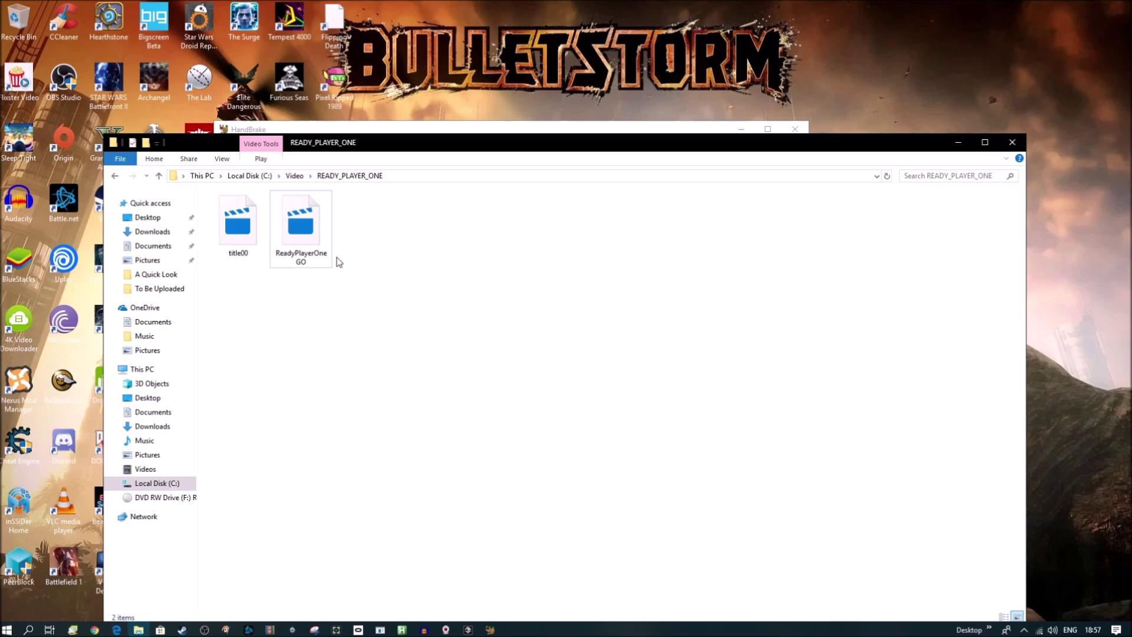
left_click(301, 250)
left_click_drag(453, 151, 442, 88)
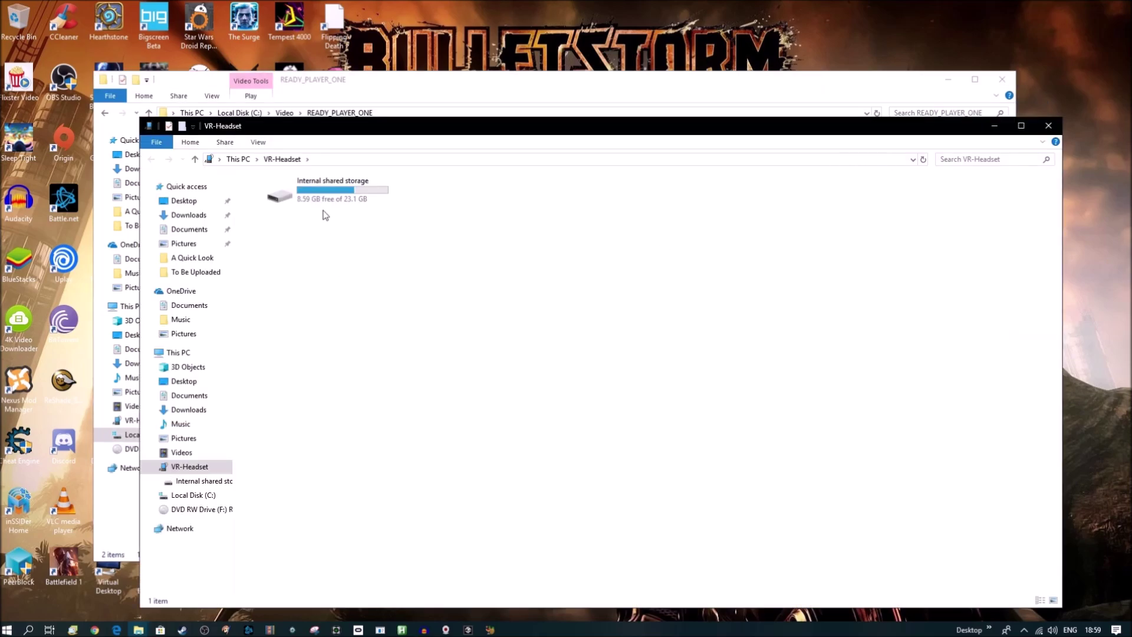
Open the Movies folder in the VR-Headset's internal shared storage
double_click(327, 199)
left_click(397, 261)
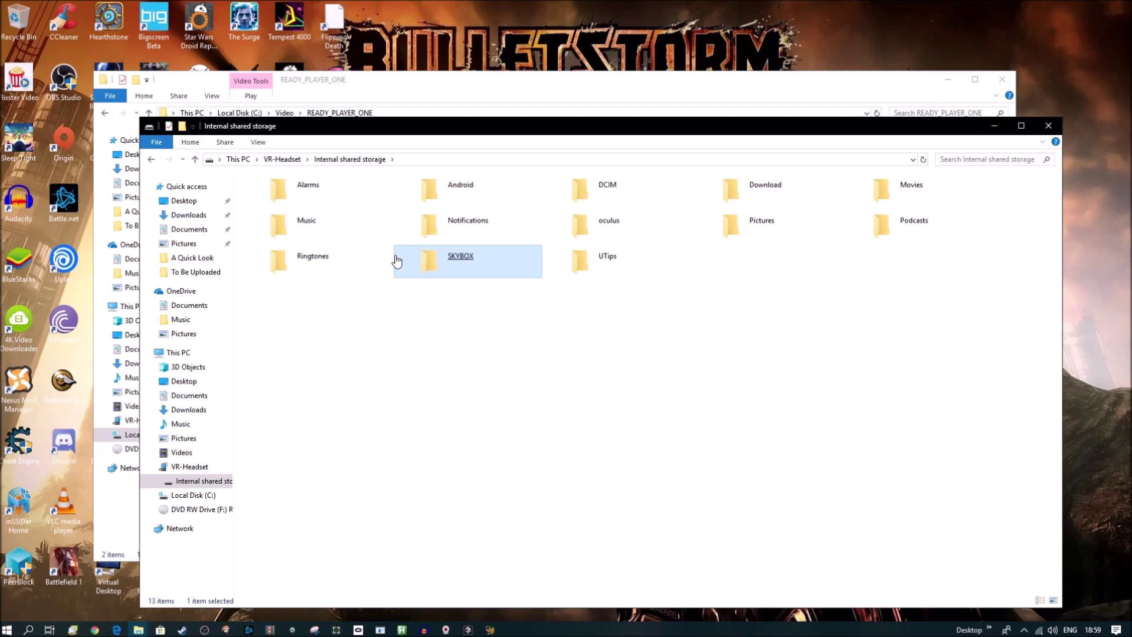
double_click(873, 203)
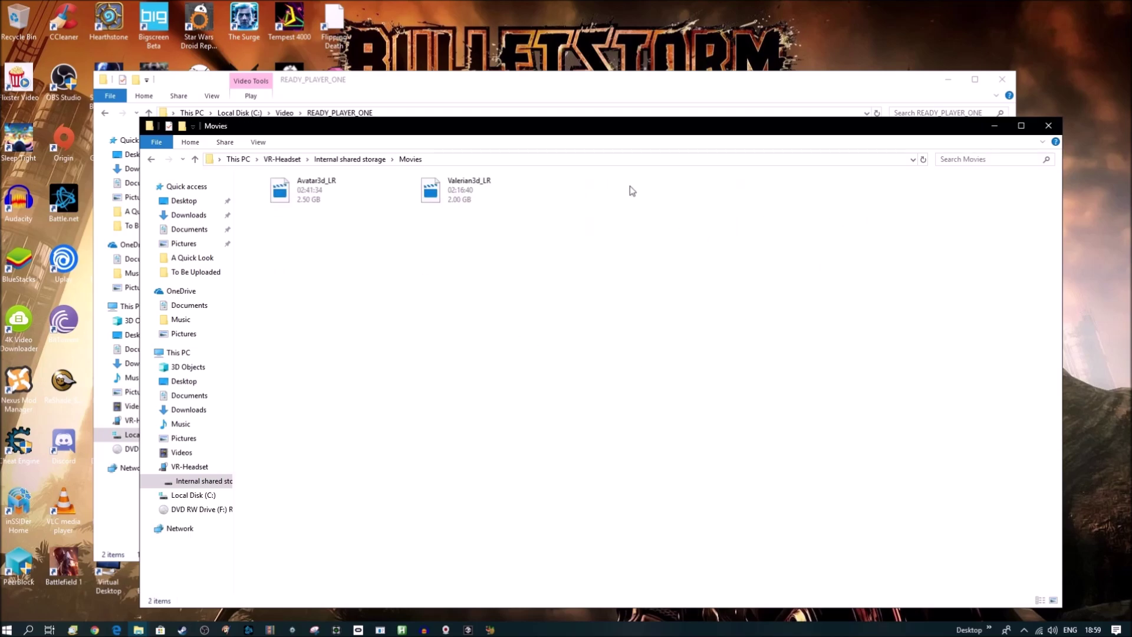
Arrange the Movies and READY_PLAYER_ONE windows side by side and copy ReadyPlayerOneGO into the headset's Movies folder
left_click_drag(575, 125, 460, 139)
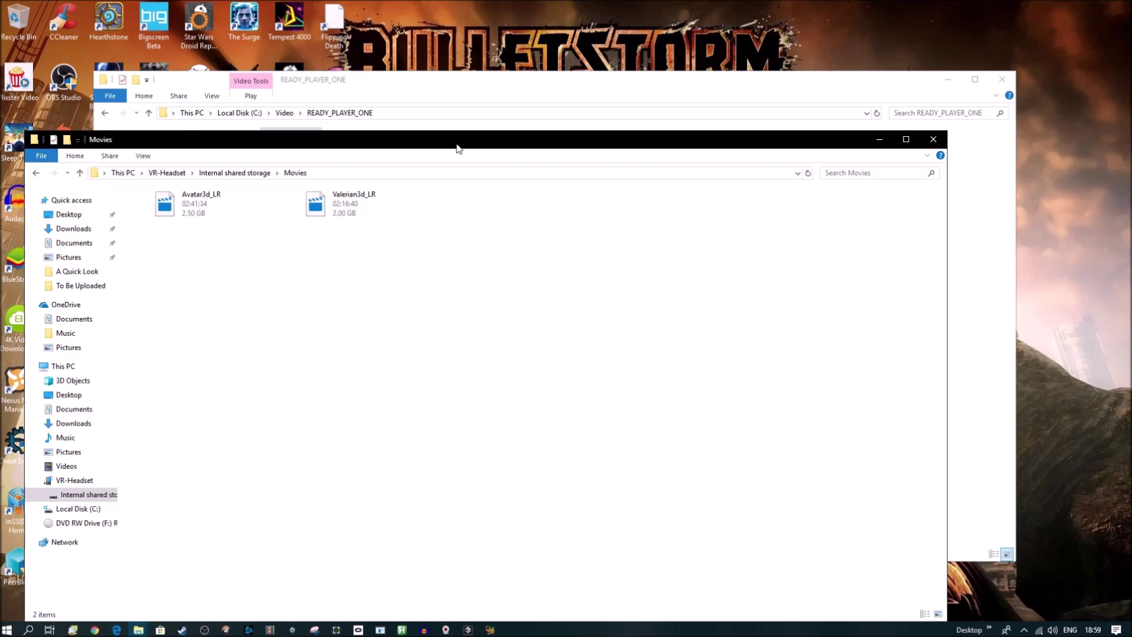
left_click_drag(498, 84, 810, 149)
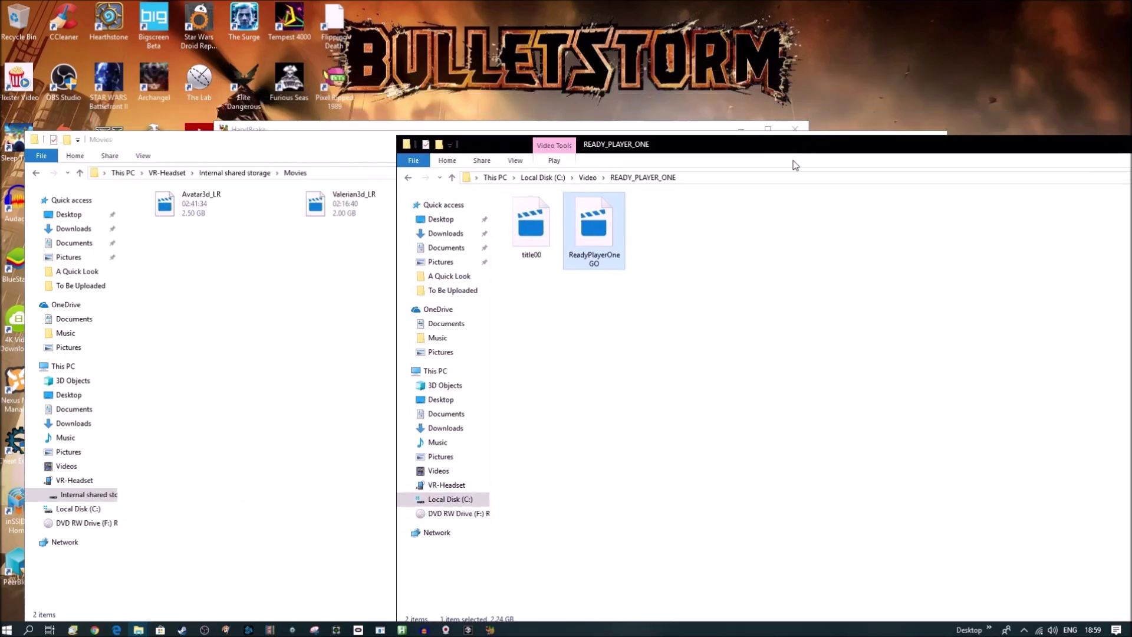
left_click(718, 267)
left_click_drag(685, 147, 828, 171)
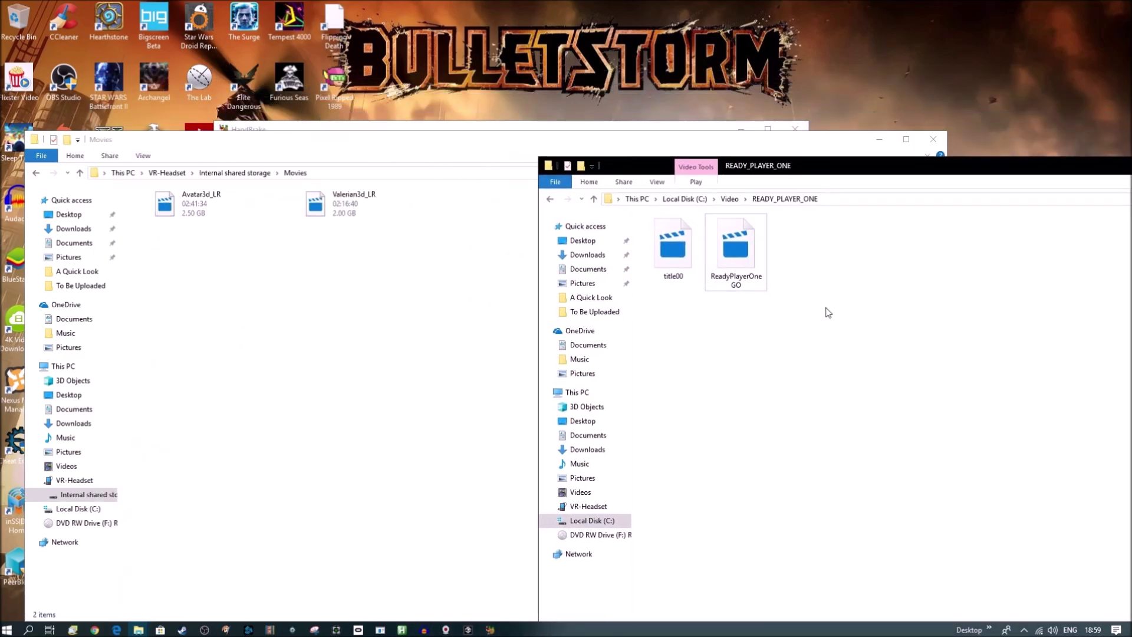
mouse_move(731, 268)
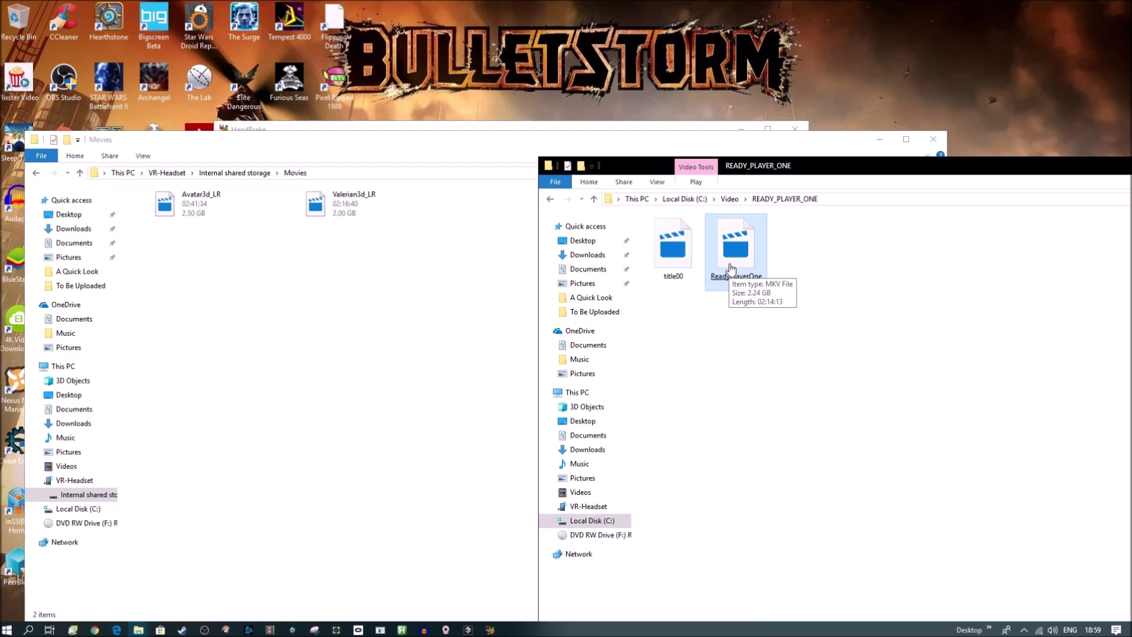
left_click_drag(732, 267, 467, 235)
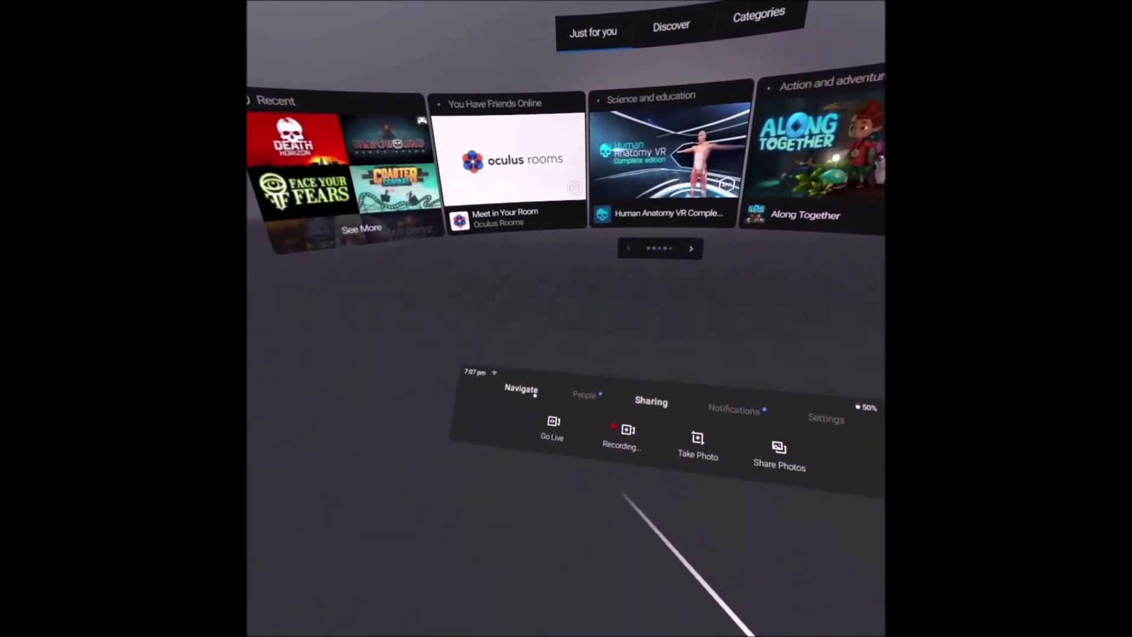
Show the headset's navigation options and open the Library
left_click(518, 387)
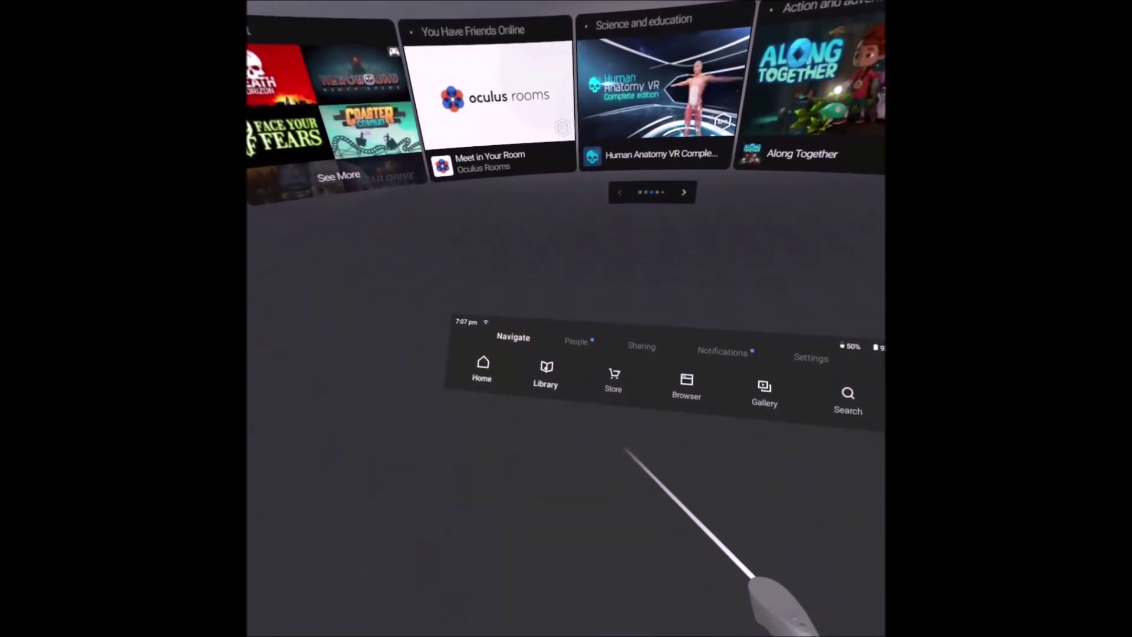
left_click(546, 392)
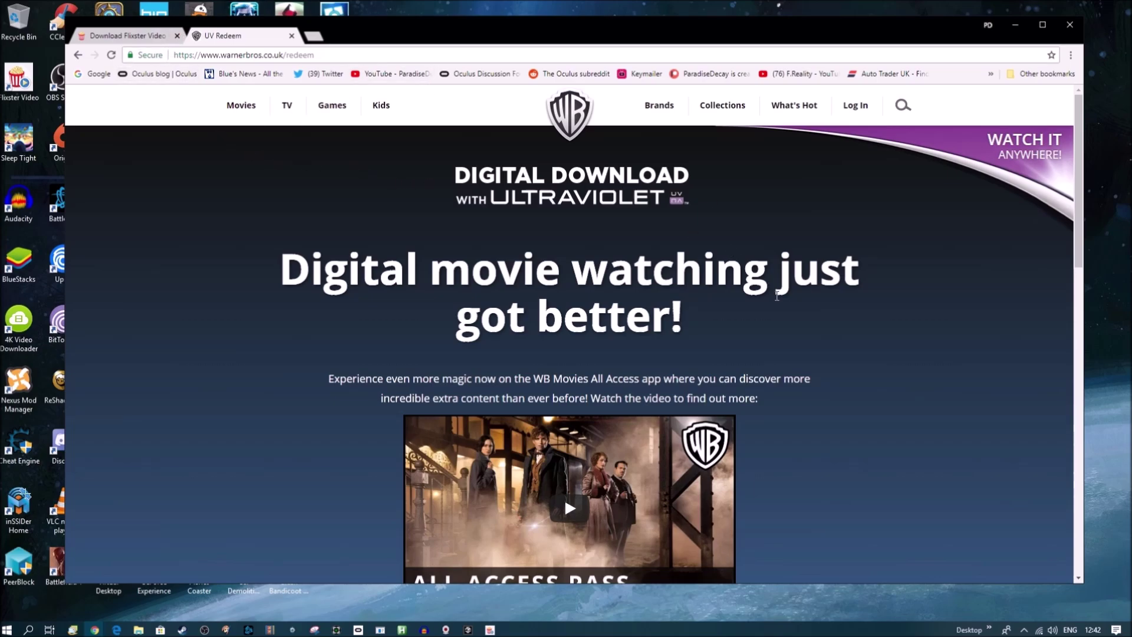
Look through the Warner Bros. UltraViolet redeem page in the browser and choose Flixster as the platform
scroll(775, 325, "down", 6)
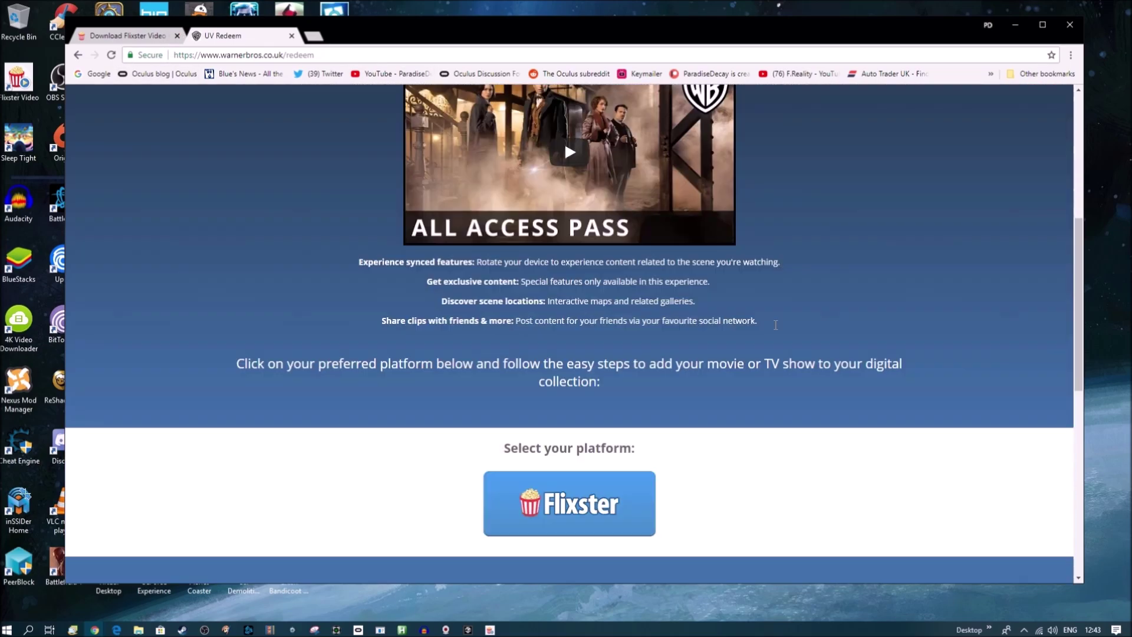
scroll(773, 324, "down", 9)
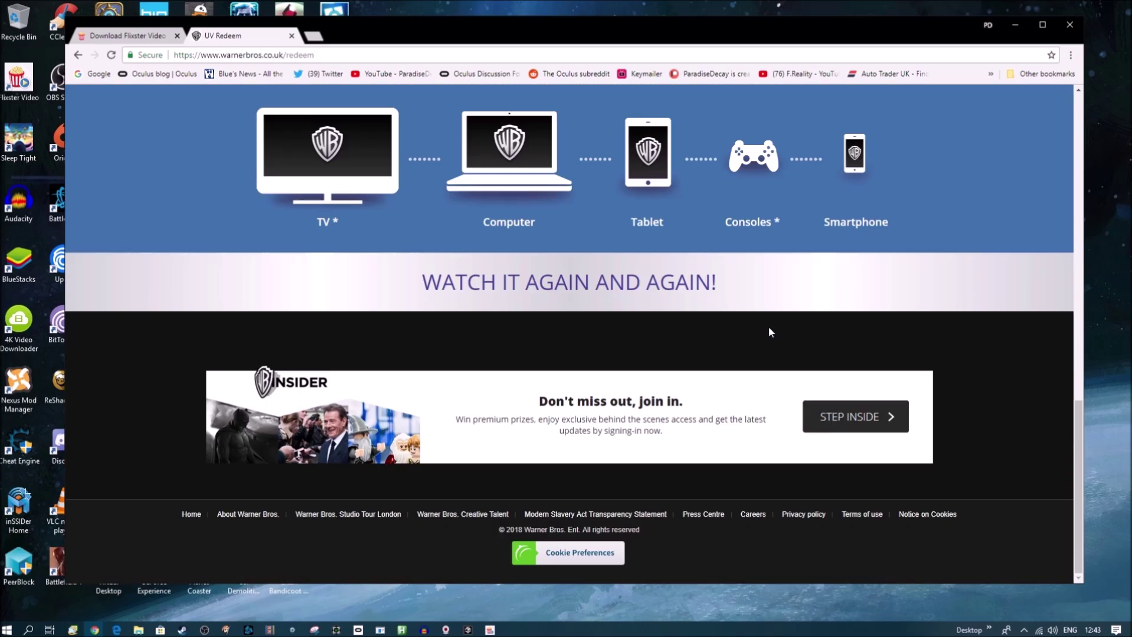
scroll(769, 332, "up", 7)
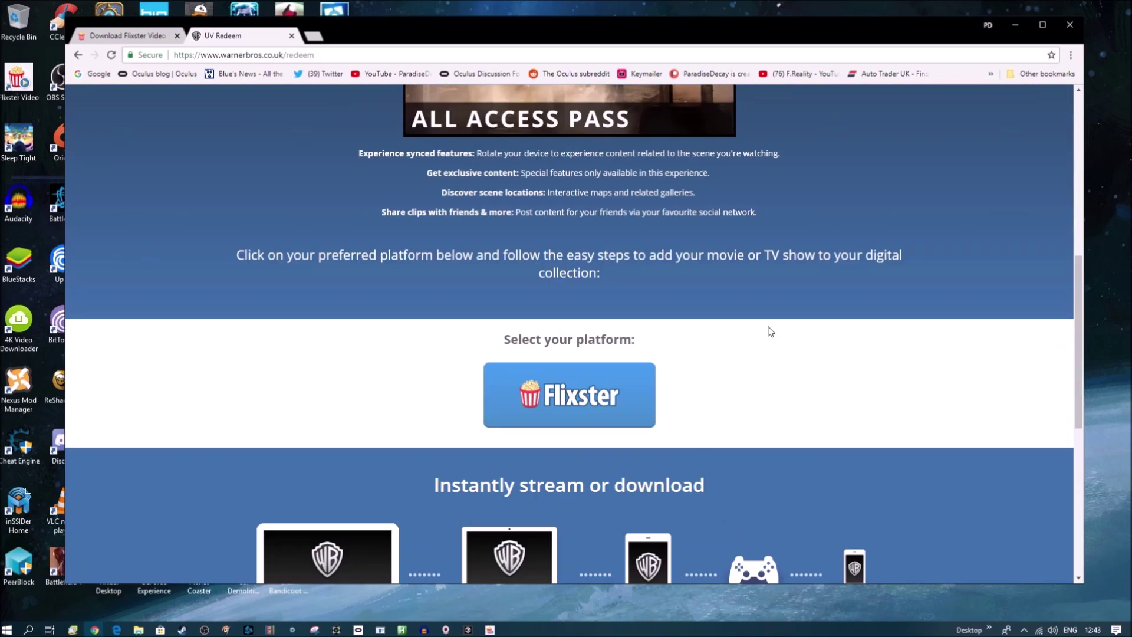
scroll(770, 332, "down", 1)
left_click(637, 336)
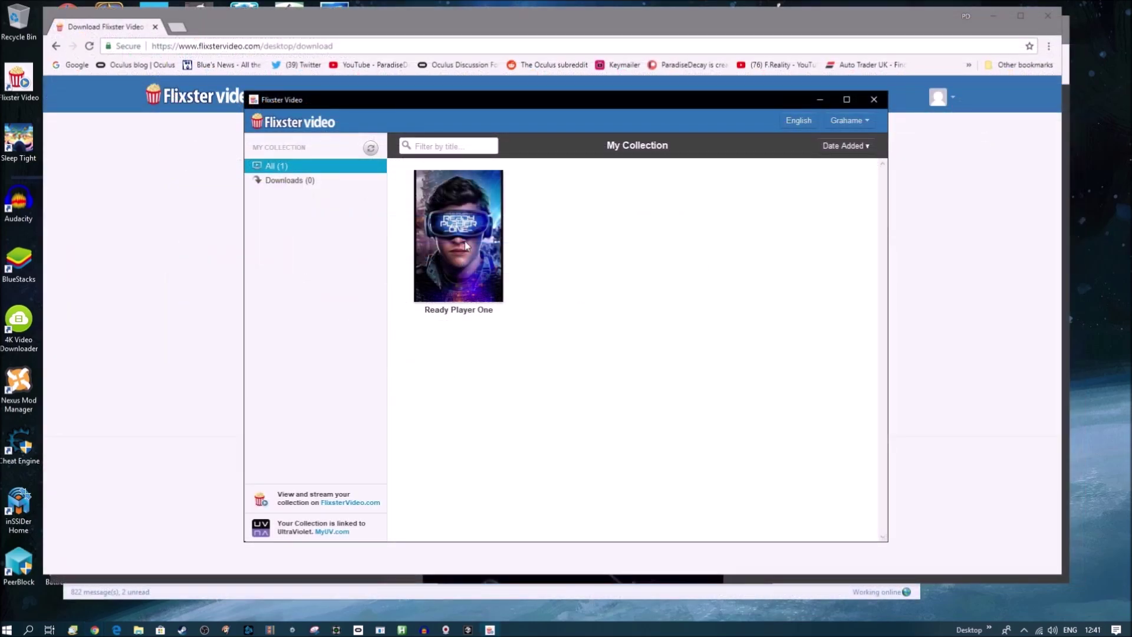
Switch to Flixster Video, open Ready Player One from My Collection, and request its download
left_click(466, 246)
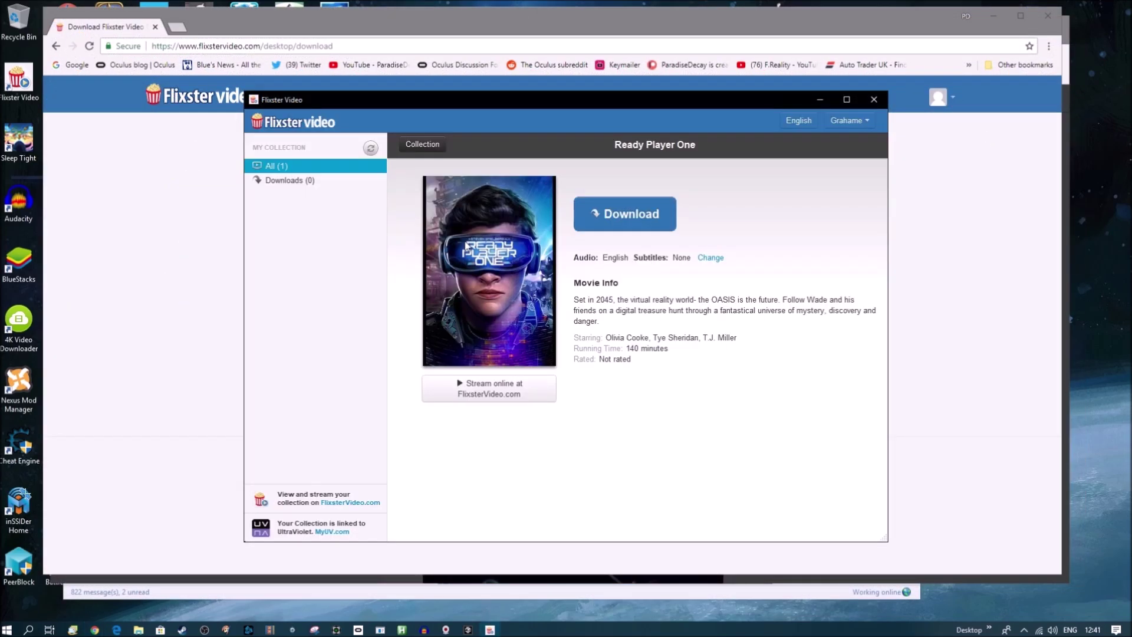
left_click(618, 216)
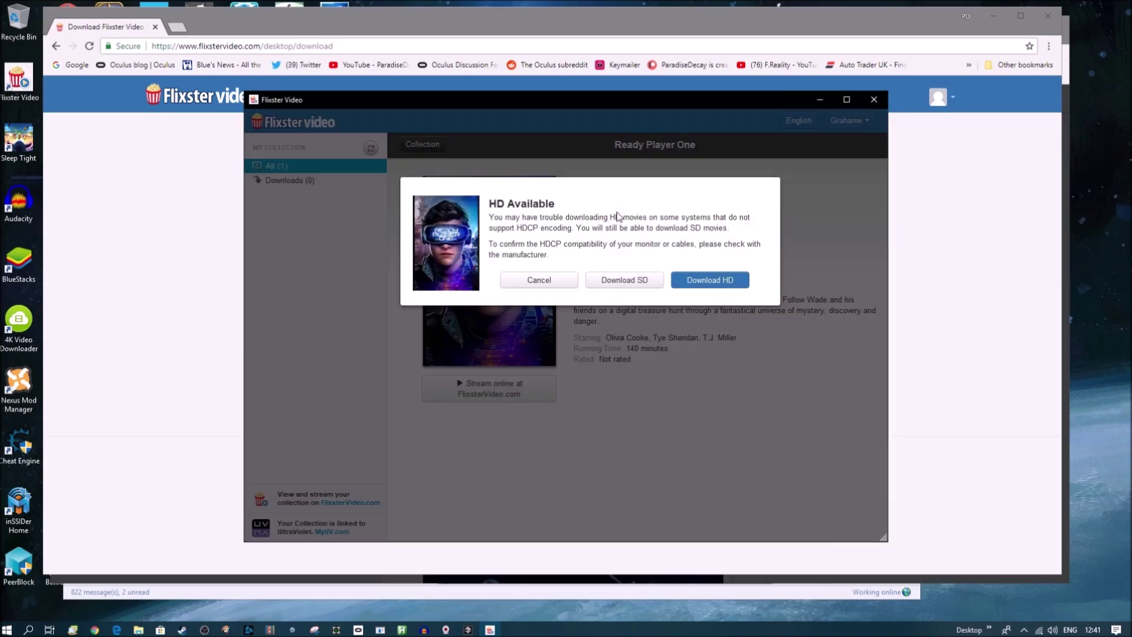